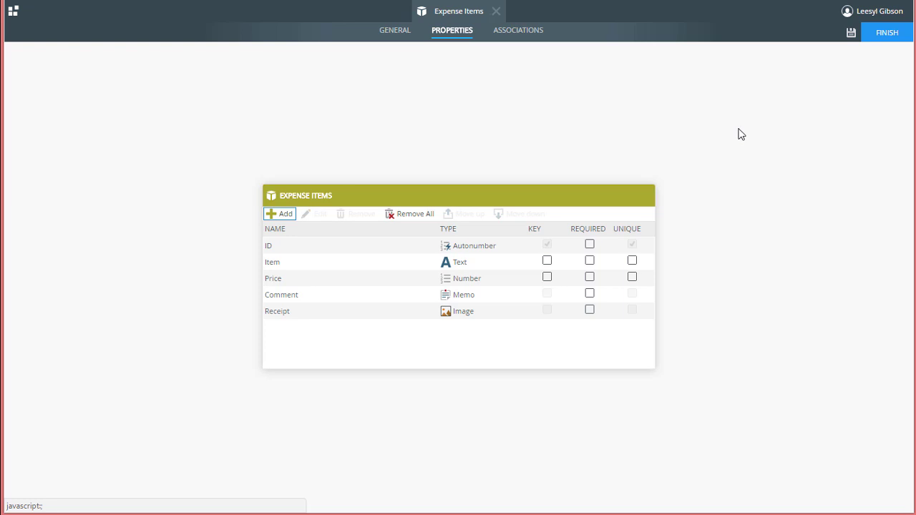
- Save the Expense Items SmartObject and open the Expense Items Item view in the designer
left_click(887, 32)
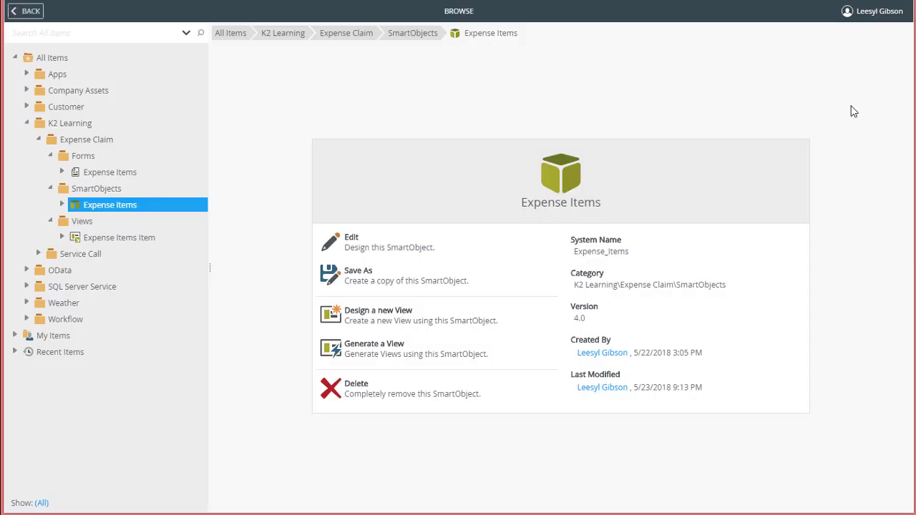
left_click(132, 242)
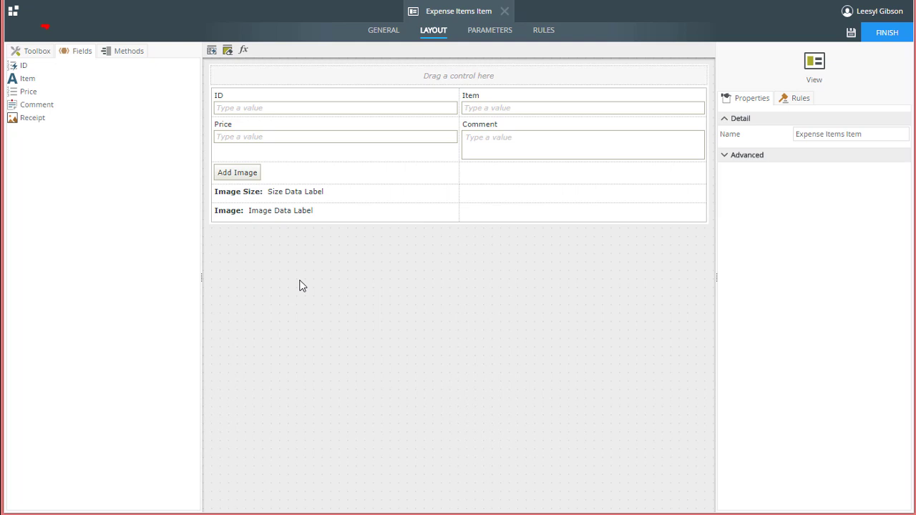
- Drop an Image Annotation control from the Toolbox into a new top row of the view
left_click(43, 55)
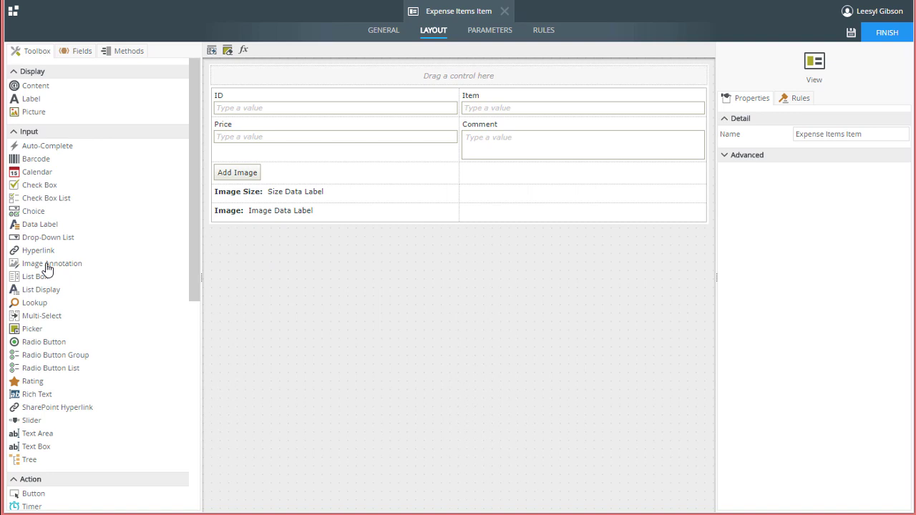
mouse_move(47, 269)
left_mouse_down()
mouse_move(57, 274)
mouse_move(140, 221)
mouse_move(208, 133)
mouse_move(234, 81)
left_mouse_up()
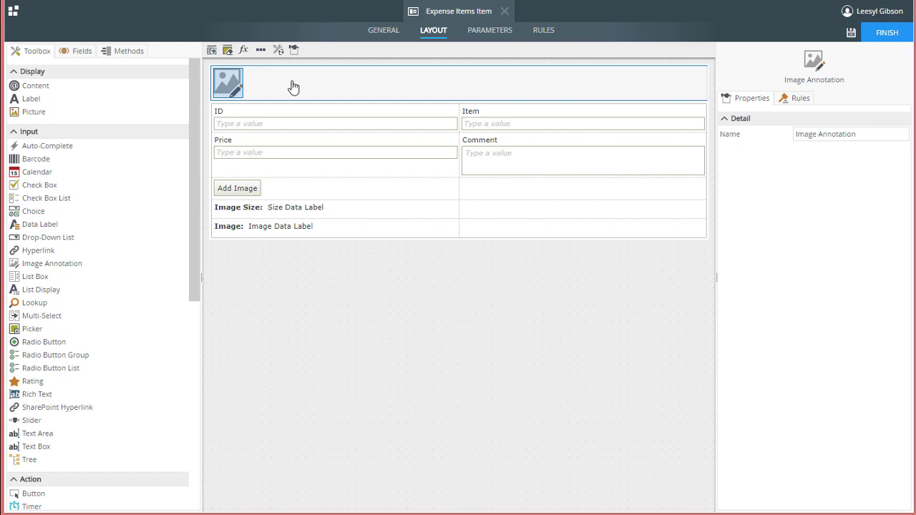
- Tick Literal for the Image Data Label and go to the view's empty rules list
left_click(288, 228)
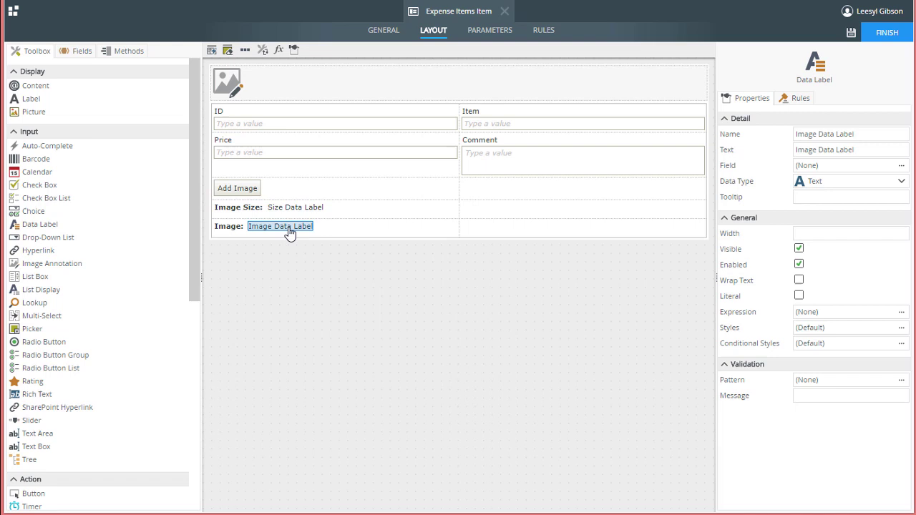
left_click(799, 297)
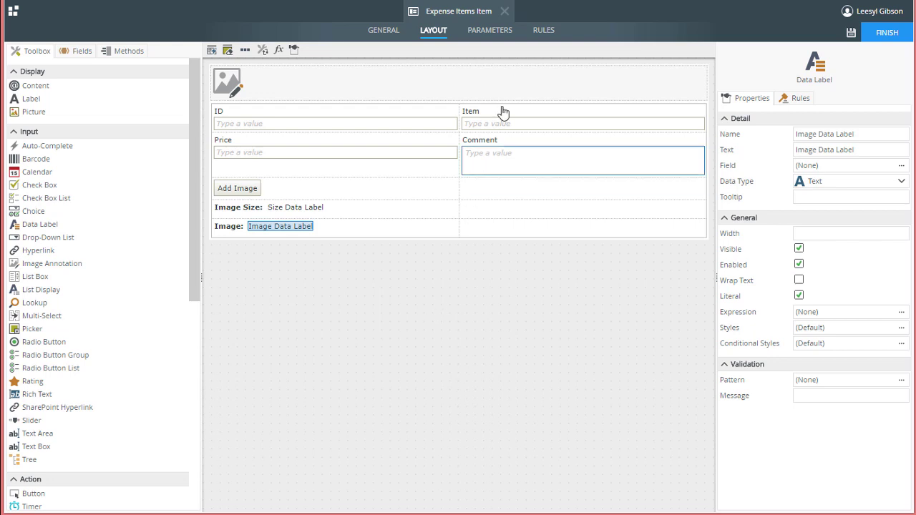
left_click(540, 40)
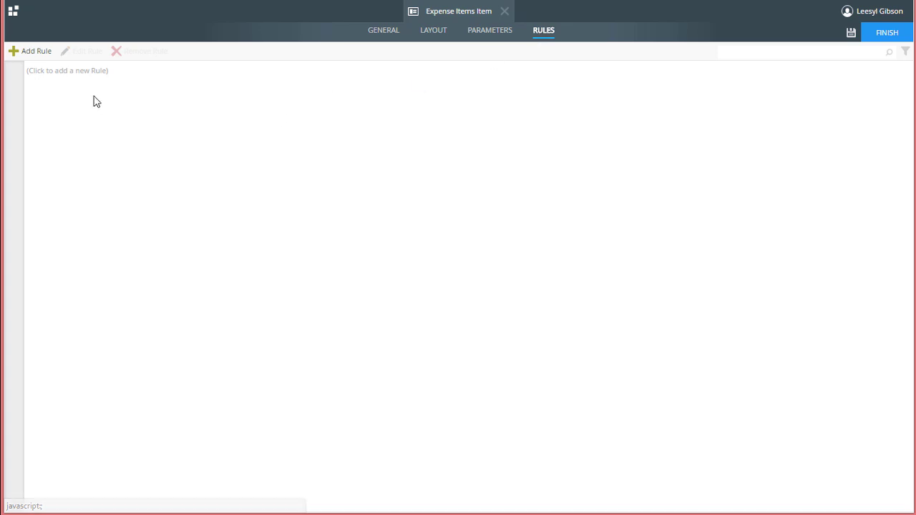
- Create a new rule triggered when the Image Annotation control is Initialized
left_click(38, 51)
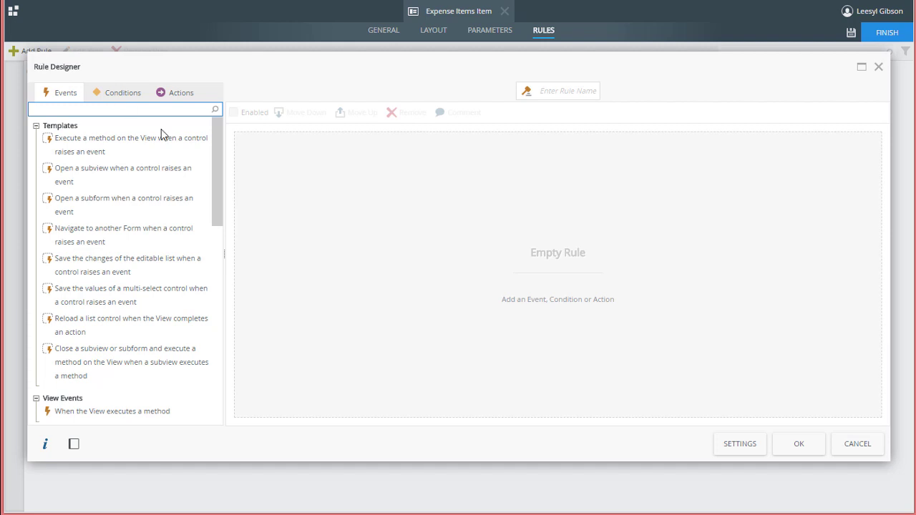
left_click_drag(219, 144, 220, 194)
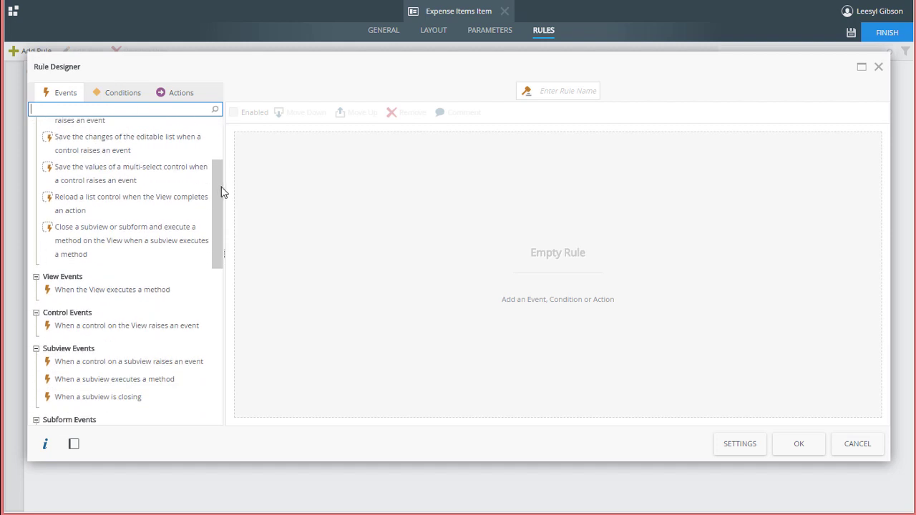
double_click(170, 331)
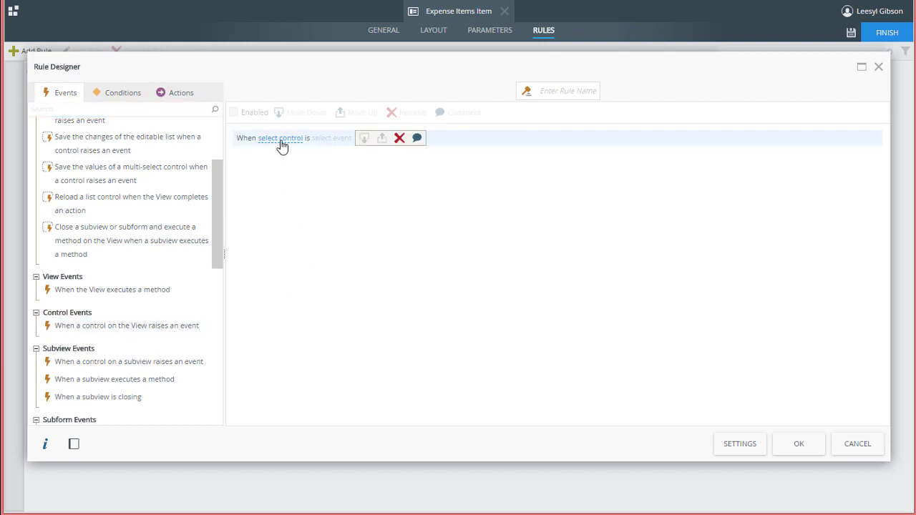
left_click(282, 144)
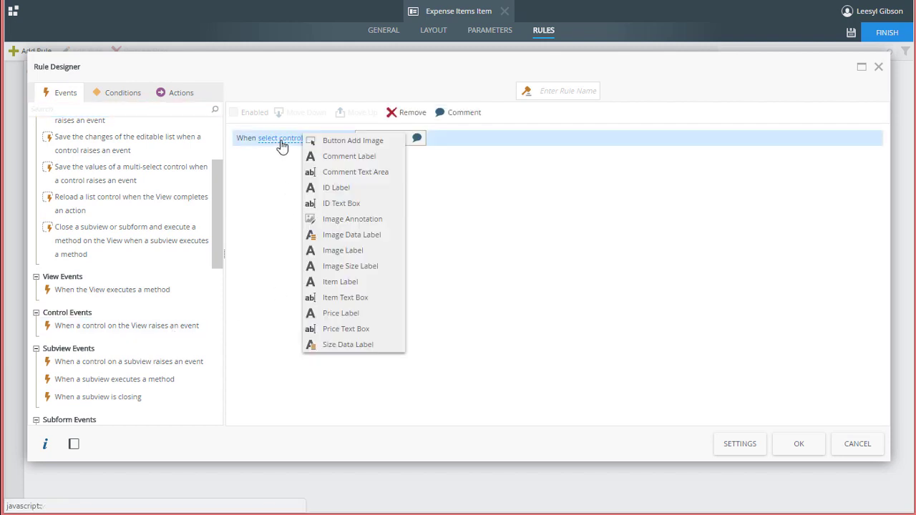
left_click(352, 219)
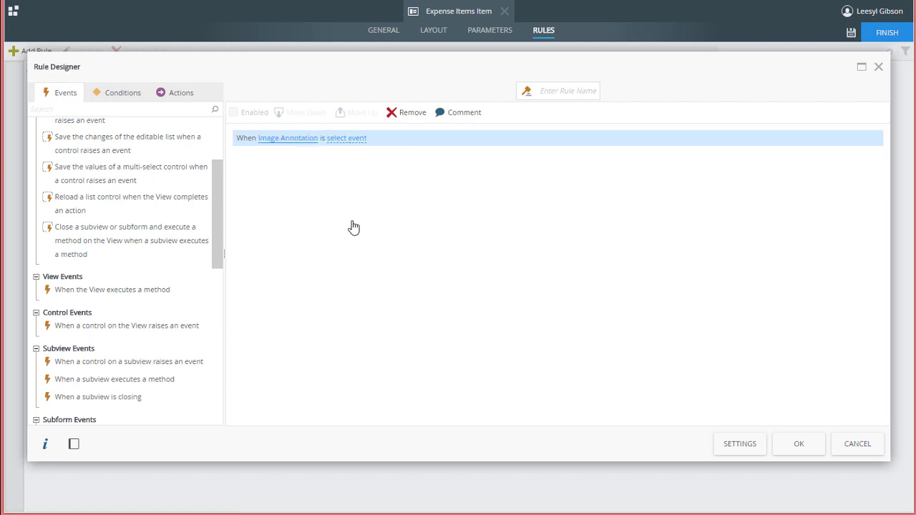
left_click(346, 140)
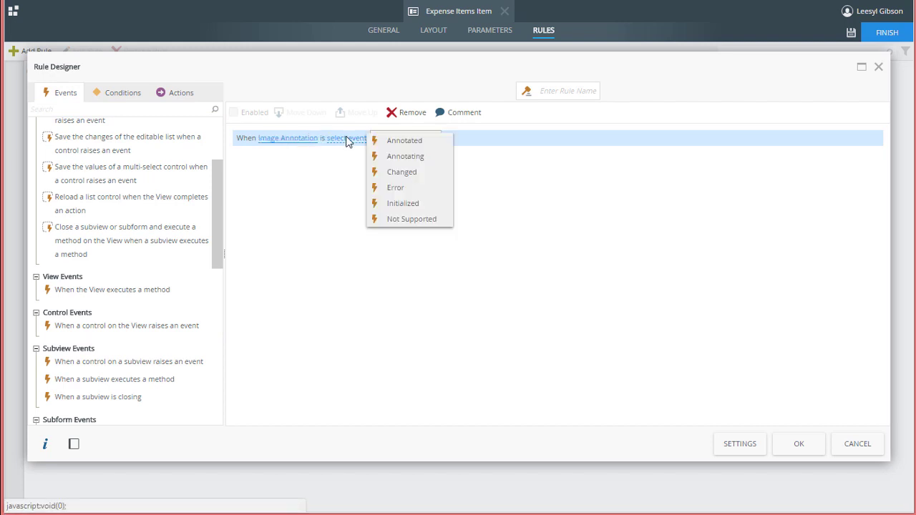
left_click(410, 204)
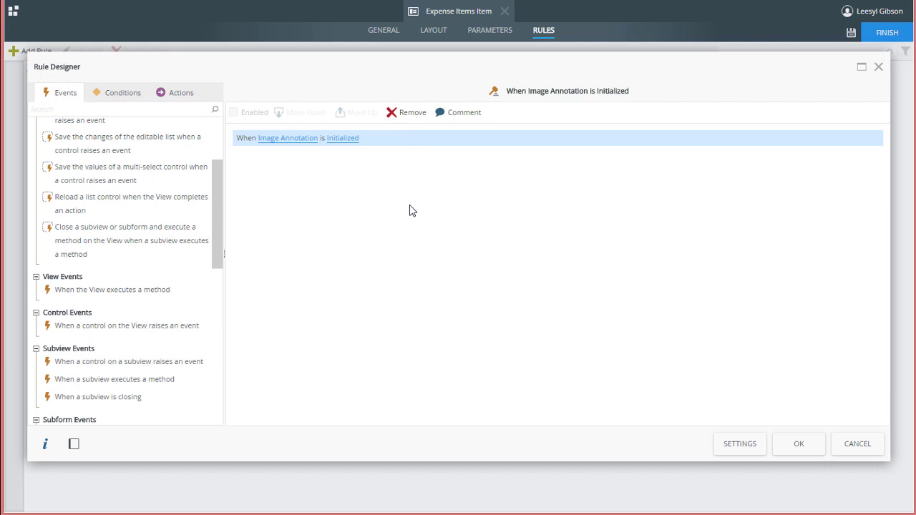
- Add an advanced condition comparing Image Annotation's Is Supported property to false
left_click(123, 102)
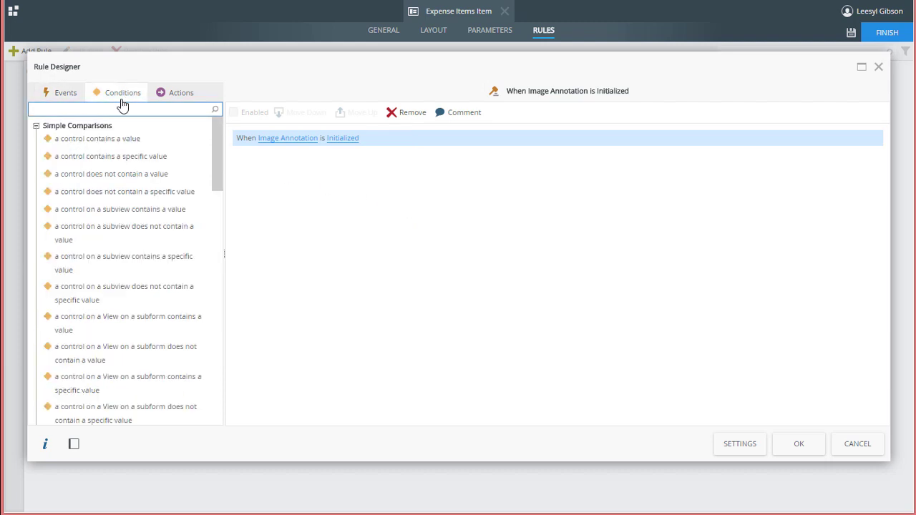
type("advanced")
double_click(118, 145)
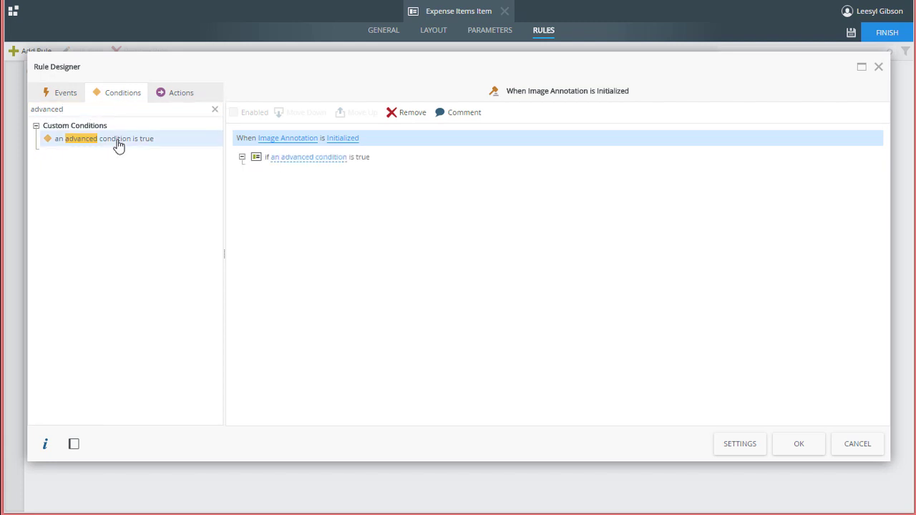
left_click(299, 162)
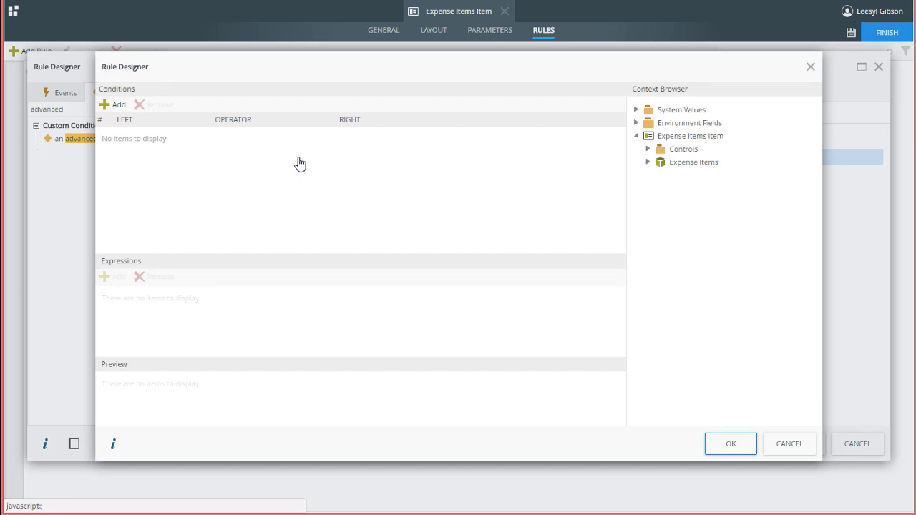
left_click(117, 105)
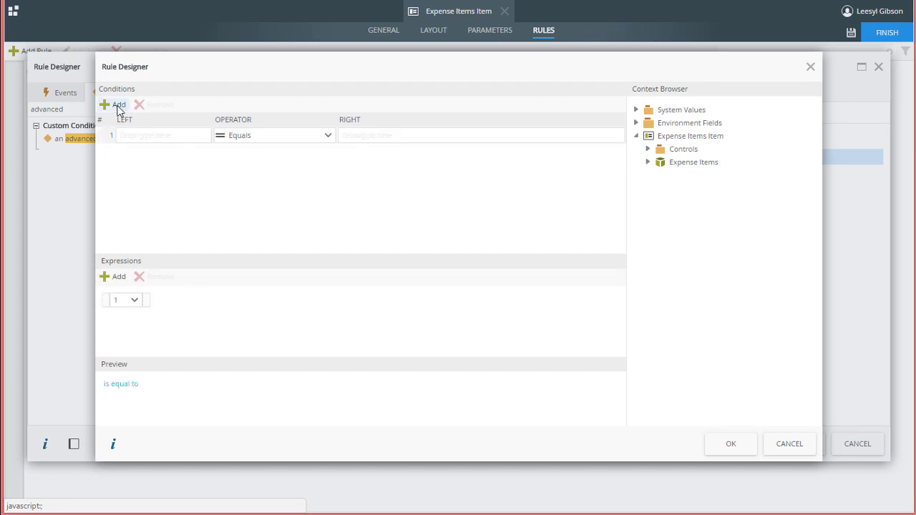
left_click(648, 150)
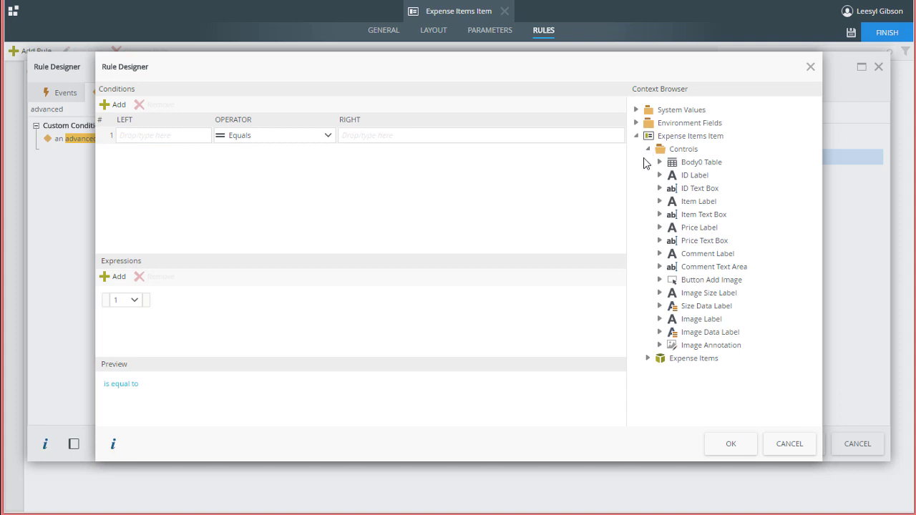
left_click(660, 346)
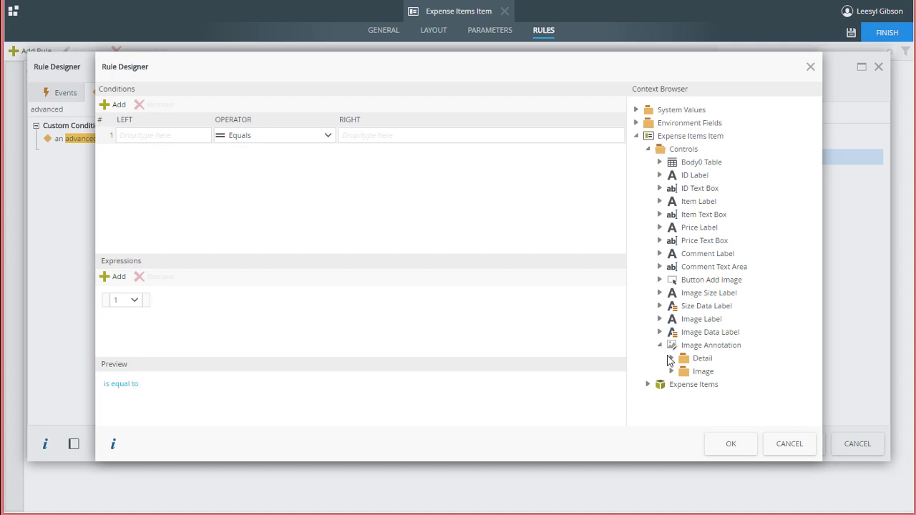
left_click(672, 359)
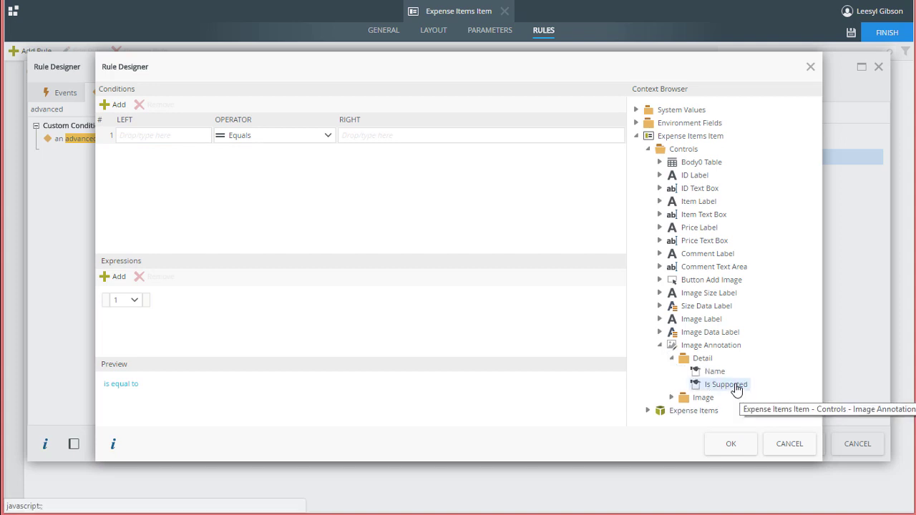
left_click_drag(737, 389, 142, 138)
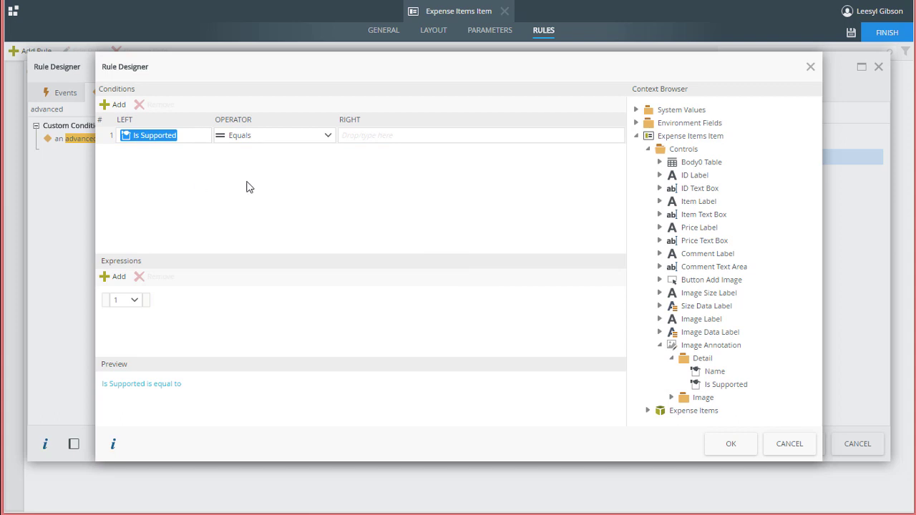
left_click(369, 134)
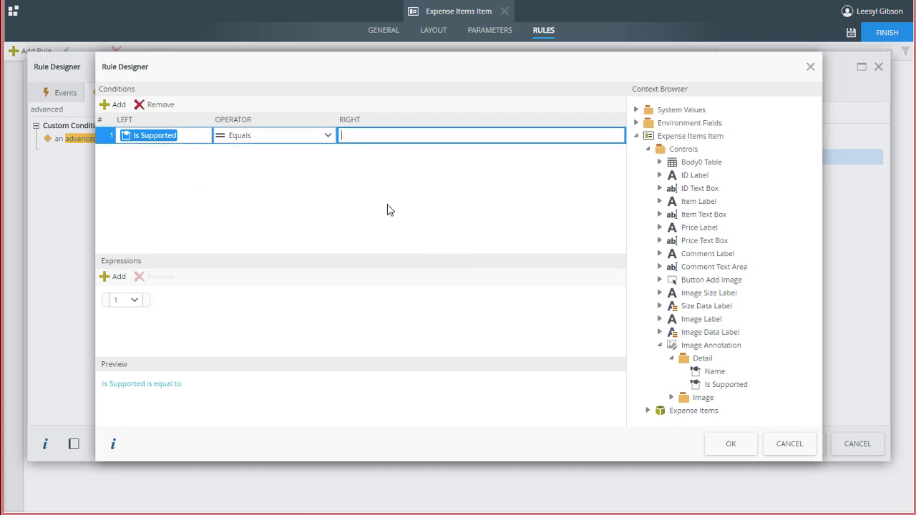
type("false")
- Confirm the condition and add a Show a message action to the rule
left_click(727, 442)
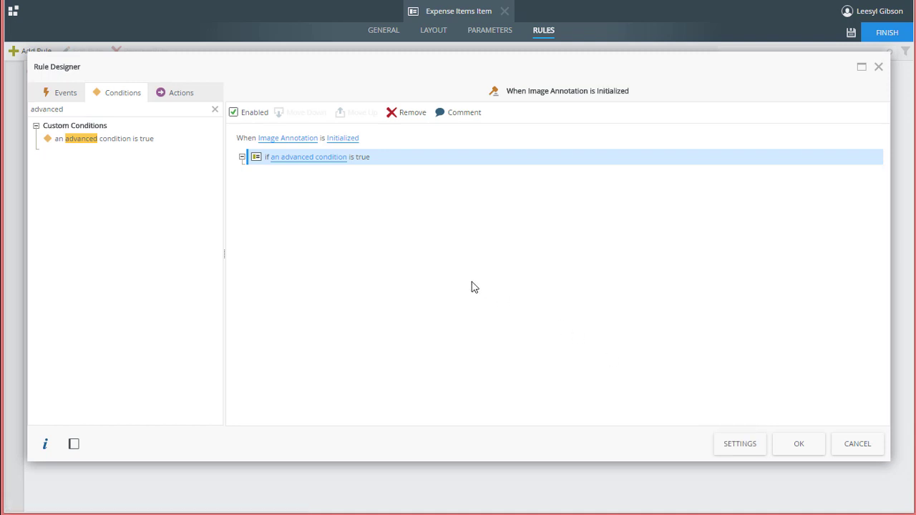
left_click(185, 92)
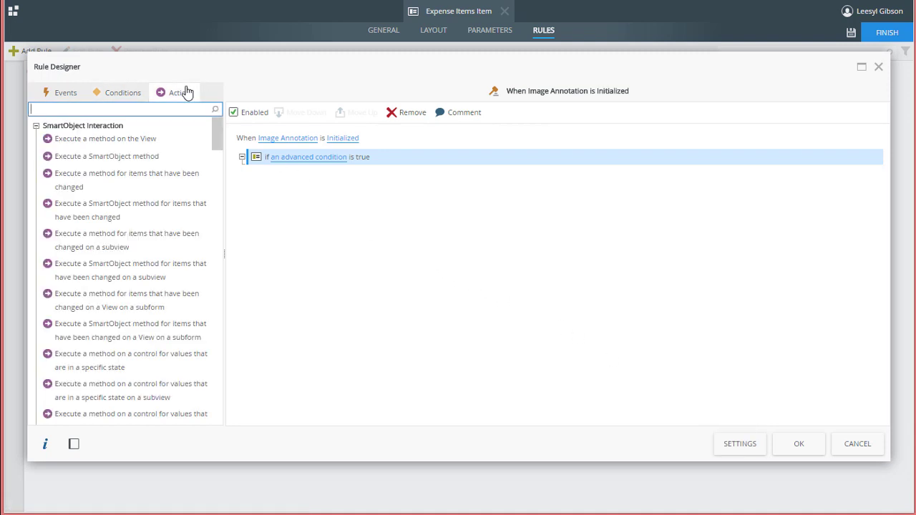
type("show")
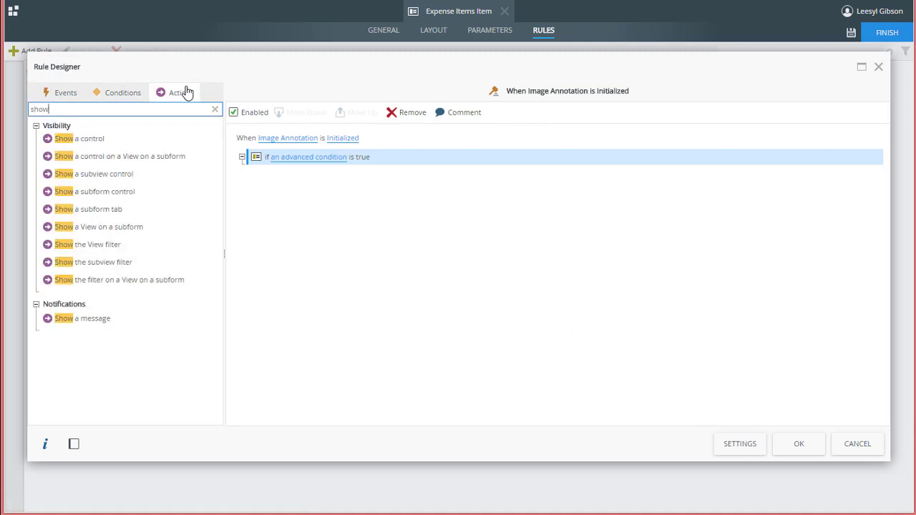
double_click(92, 326)
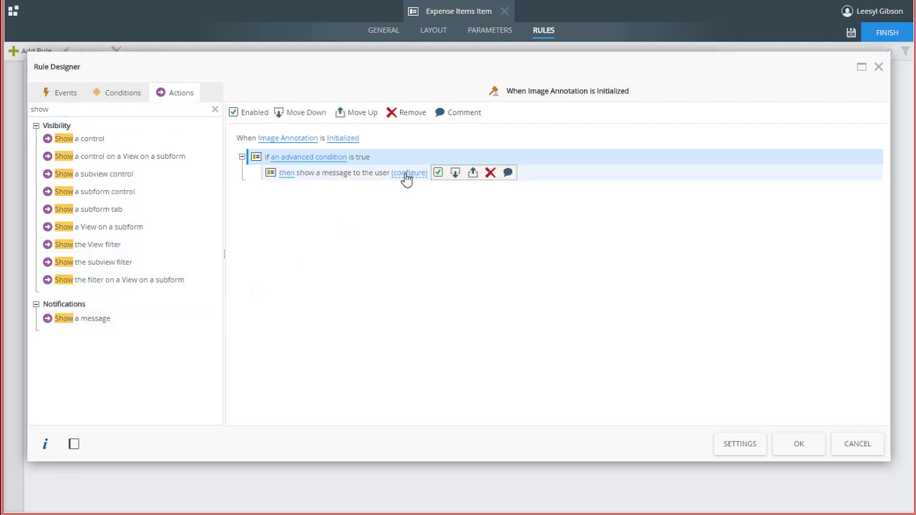
left_click(409, 174)
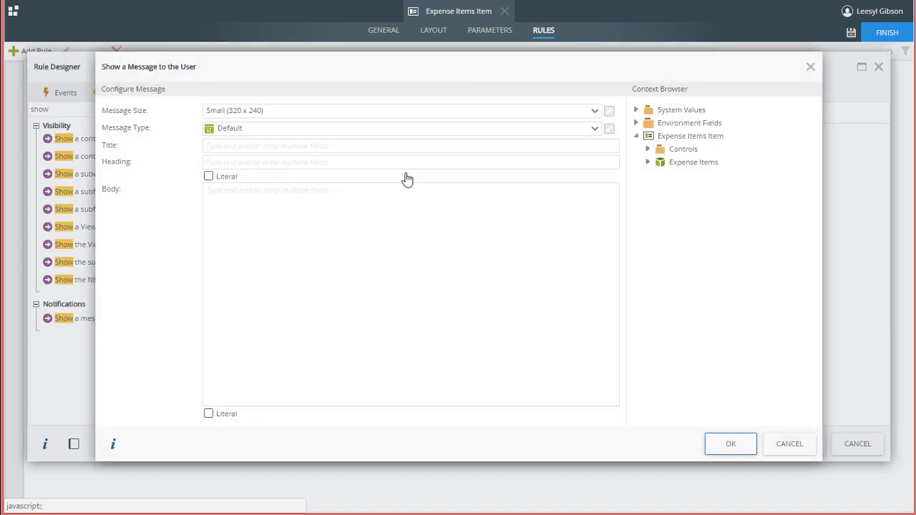
- Set message title 'Control is not supported', heading 'Image Annotation Control', Warning type; save the rule
left_click(298, 146)
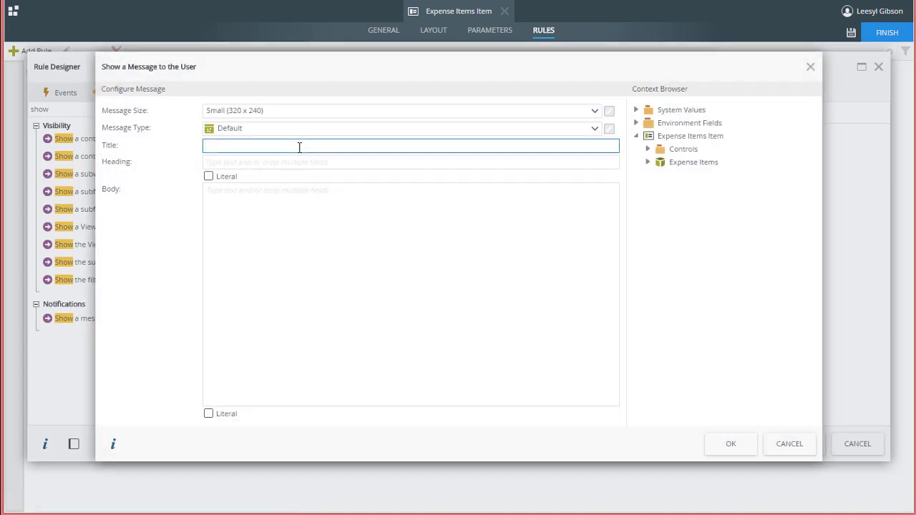
type("Control is not supported")
left_click(291, 166)
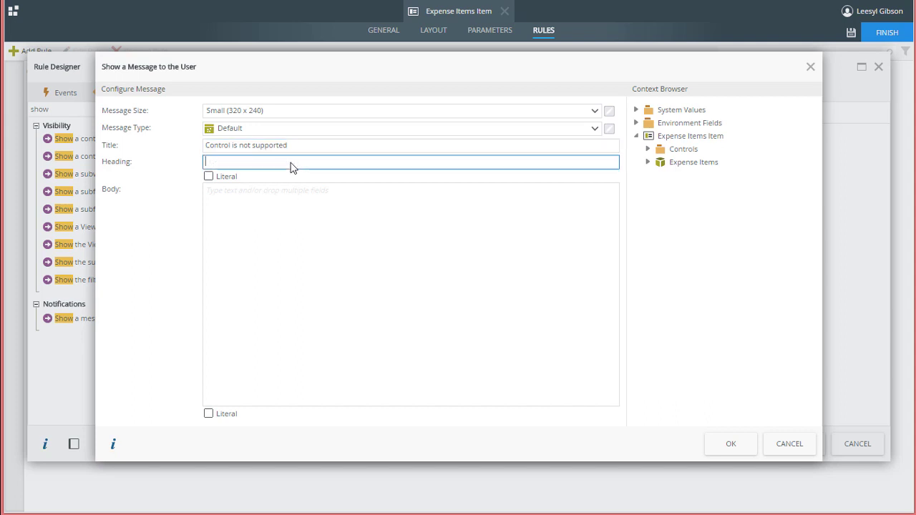
type("Image Annotation Control")
left_click(290, 208)
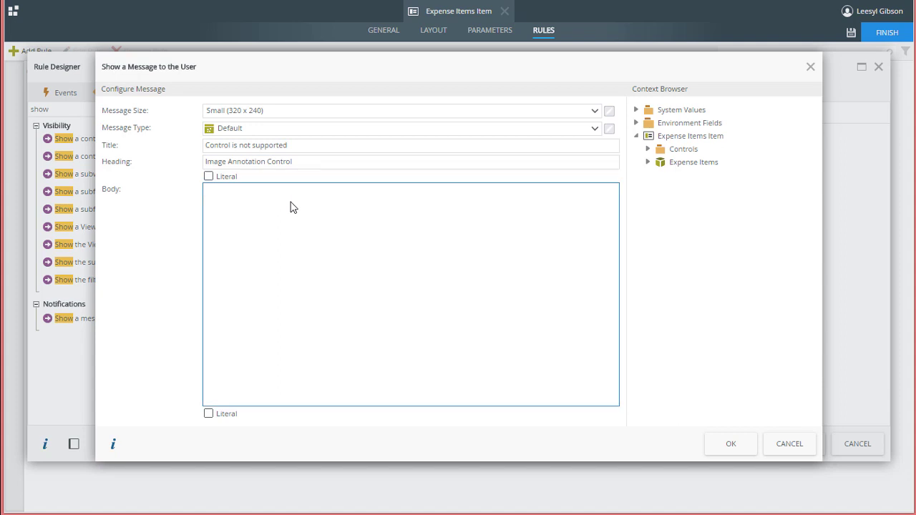
type("The image Annotation Control is not supported on your device.")
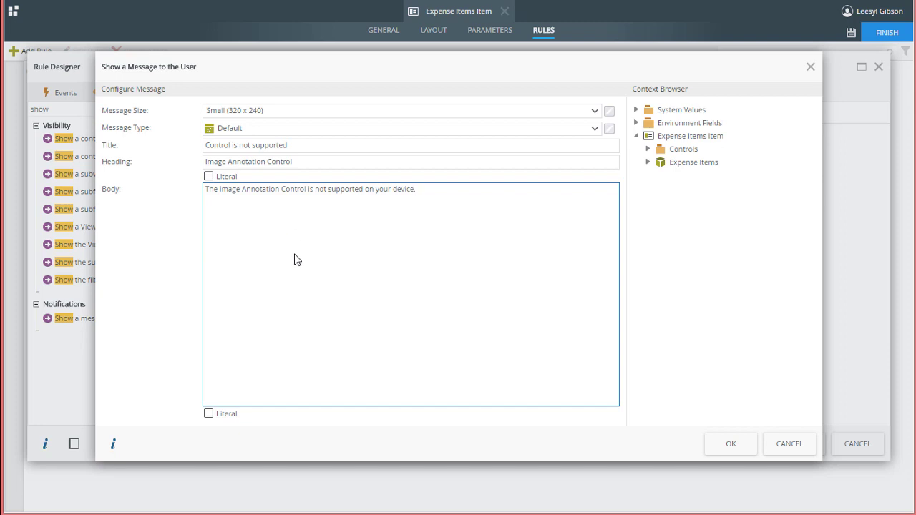
left_click(293, 129)
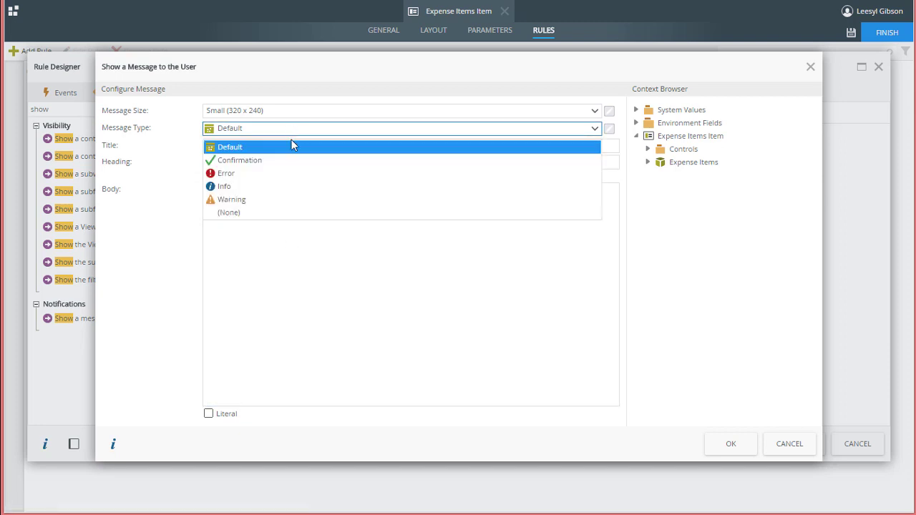
left_click(256, 201)
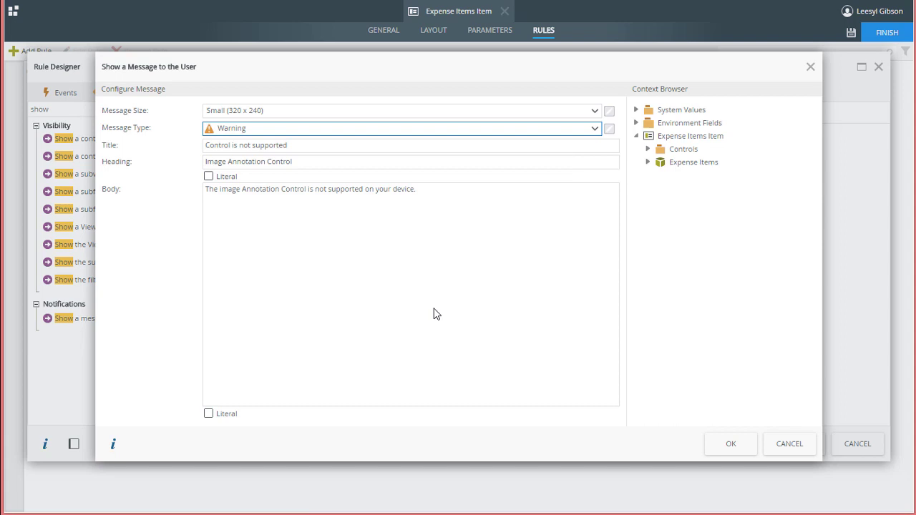
left_click(728, 445)
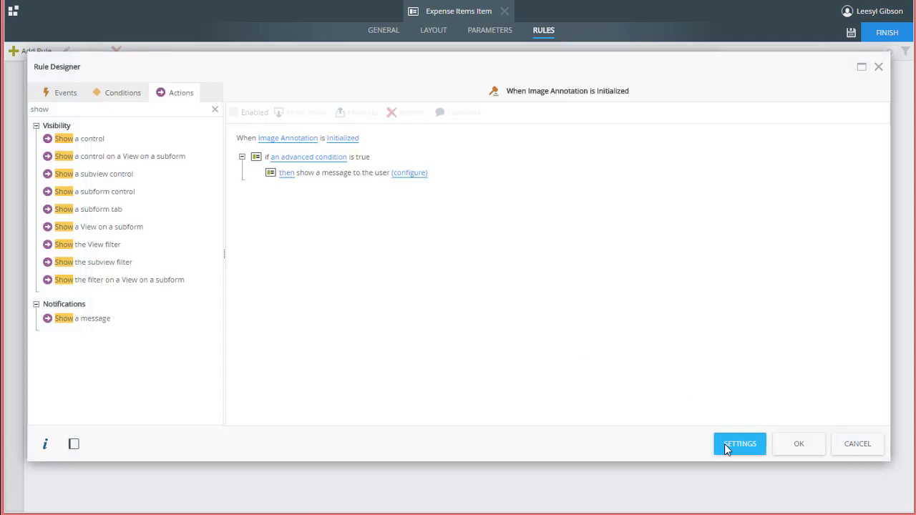
left_click(799, 445)
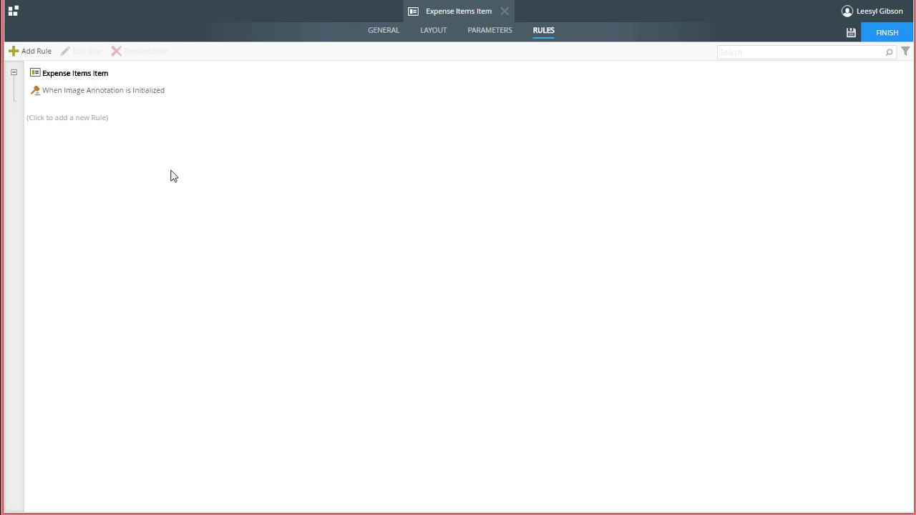
- Create a rule fired when Button Add Image is clicked, with an advanced condition added
left_click(37, 53)
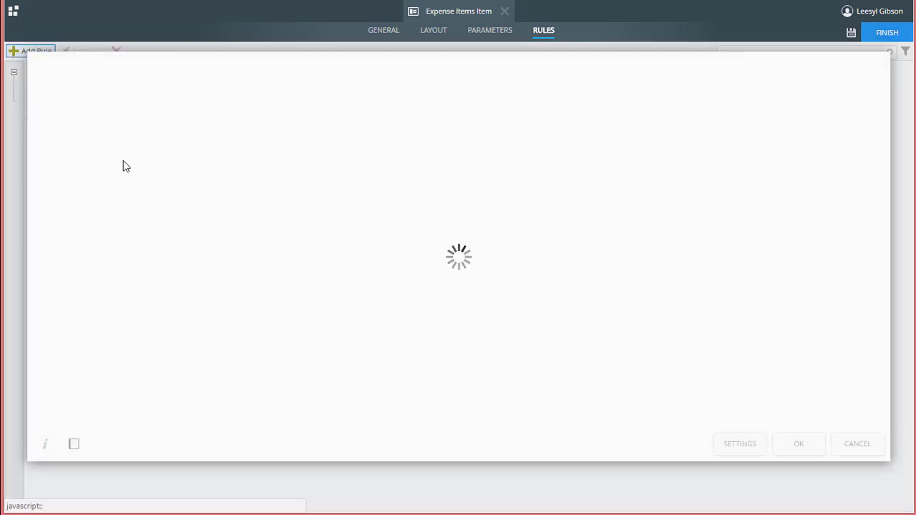
left_click_drag(221, 198, 228, 245)
double_click(183, 333)
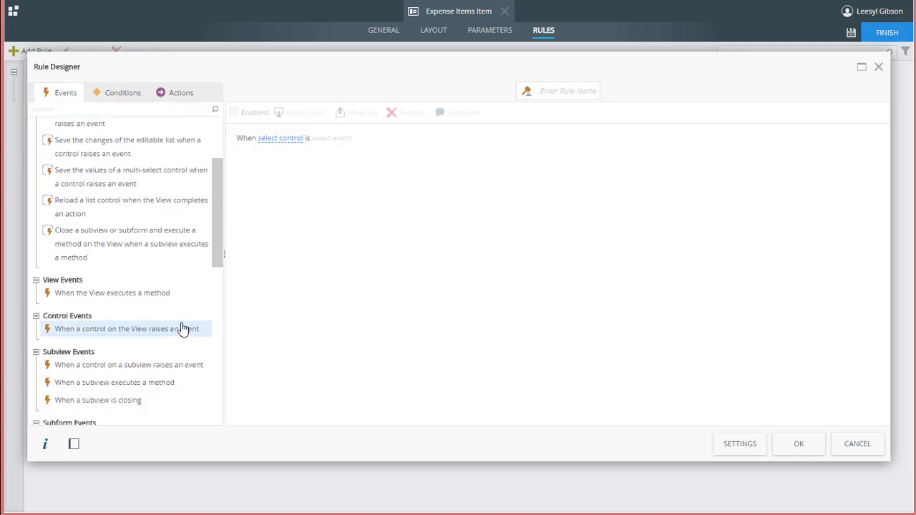
left_click(274, 141)
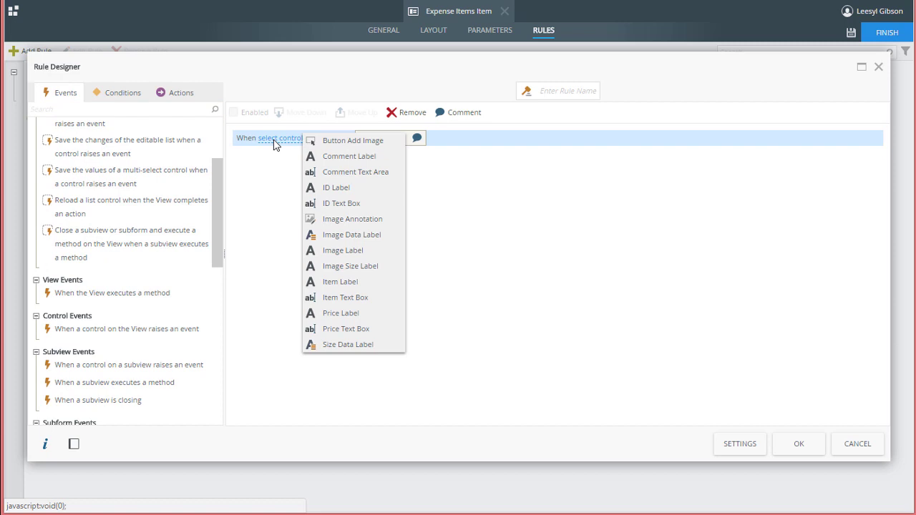
left_click(362, 141)
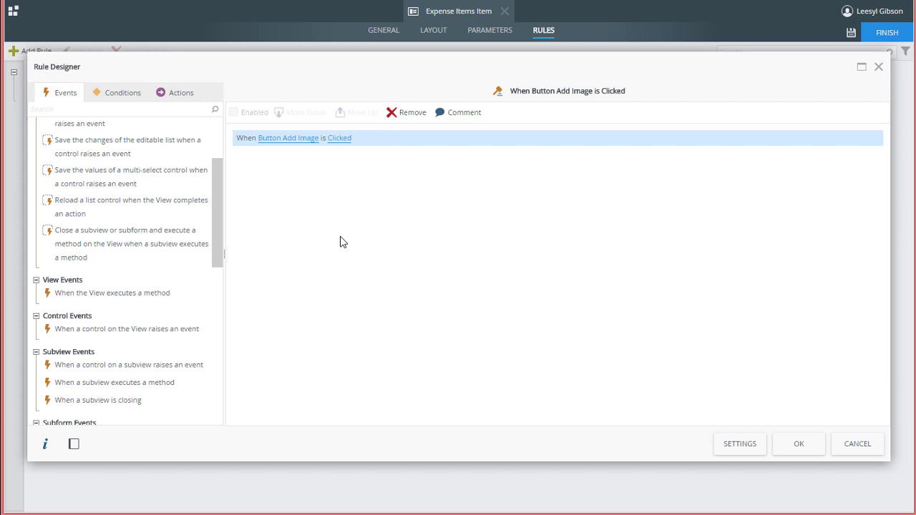
left_click(116, 101)
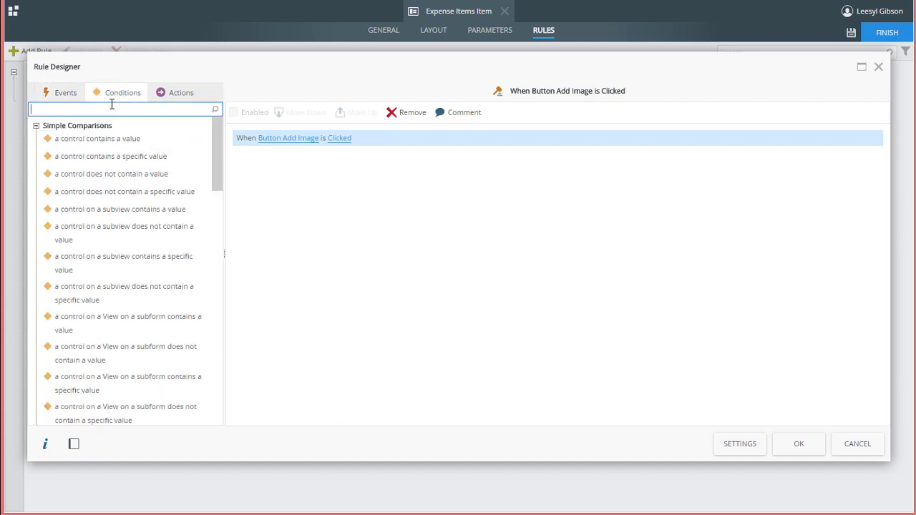
type("advanced")
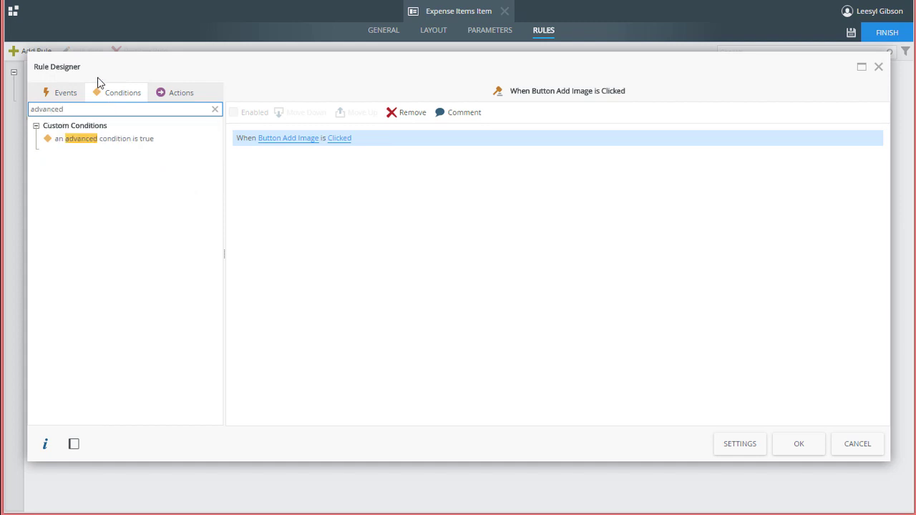
left_click(126, 141)
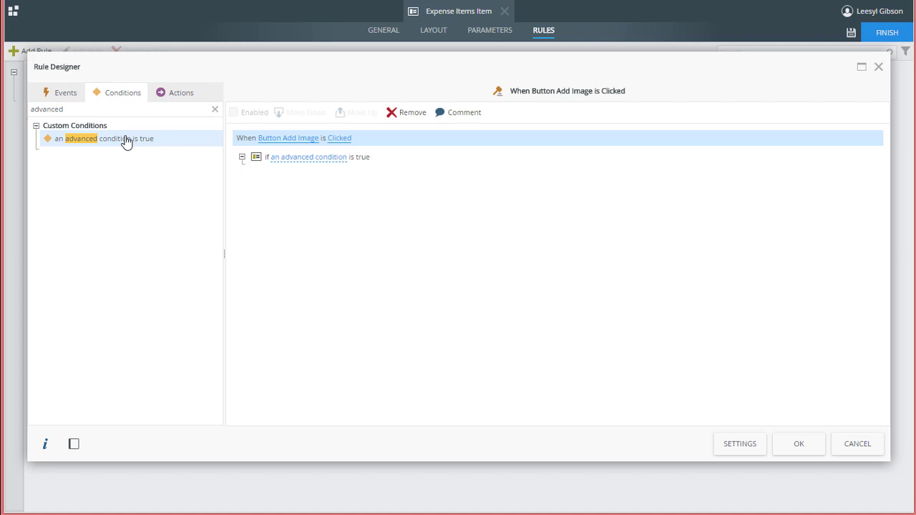
- Make the advanced condition check Image Annotation's Is Supported equals true
left_click(305, 158)
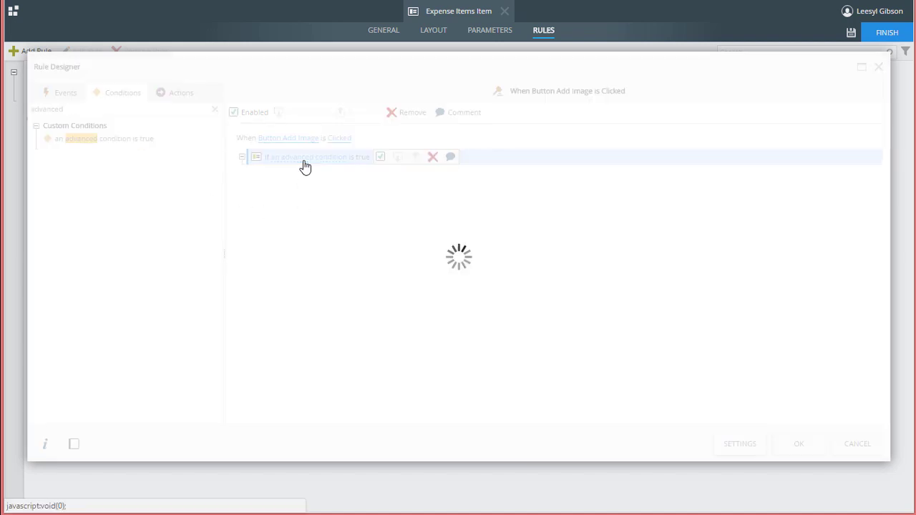
left_click(117, 105)
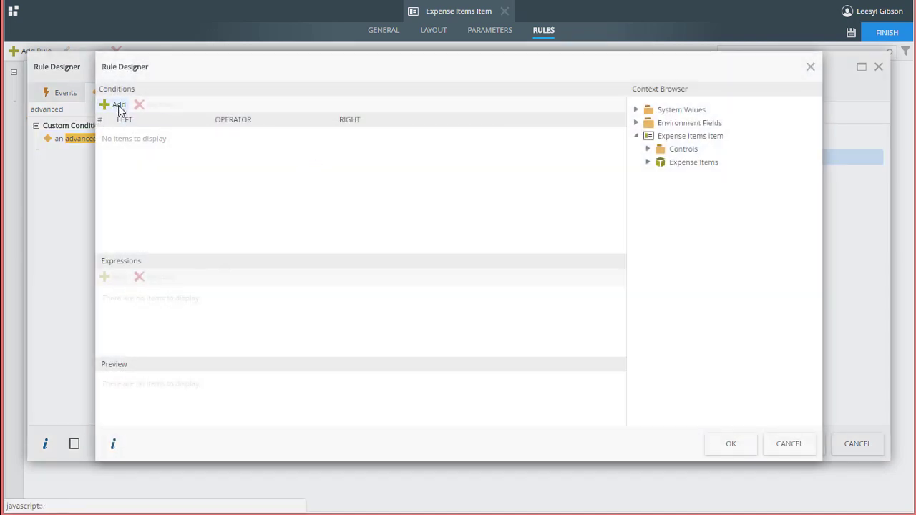
left_click(648, 150)
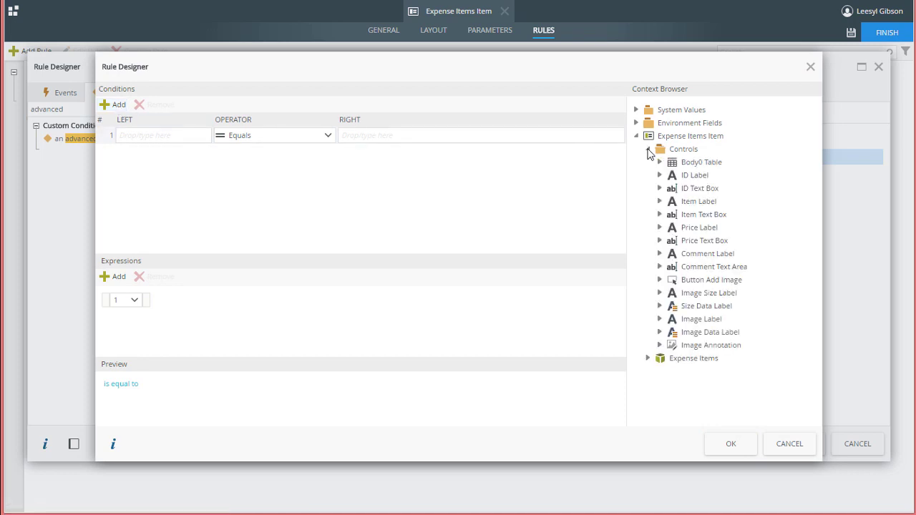
left_click(659, 345)
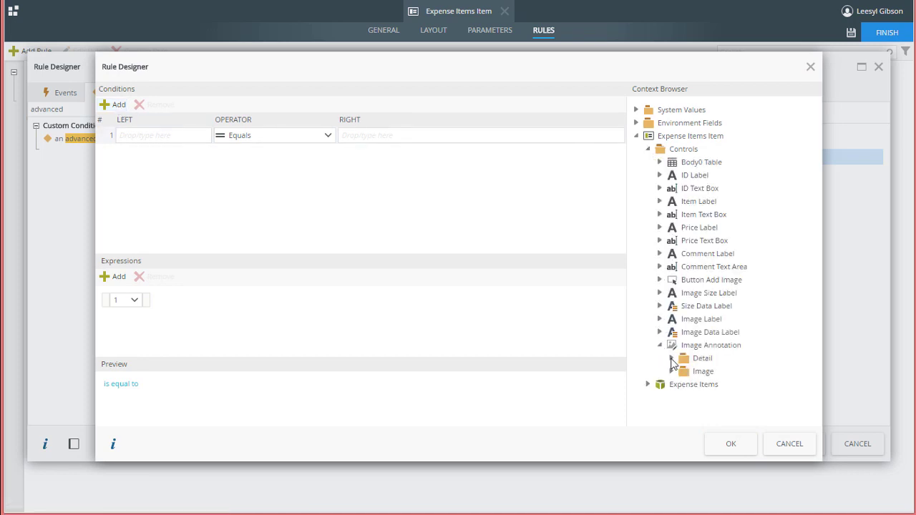
left_click(671, 358)
left_click_drag(726, 386, 151, 135)
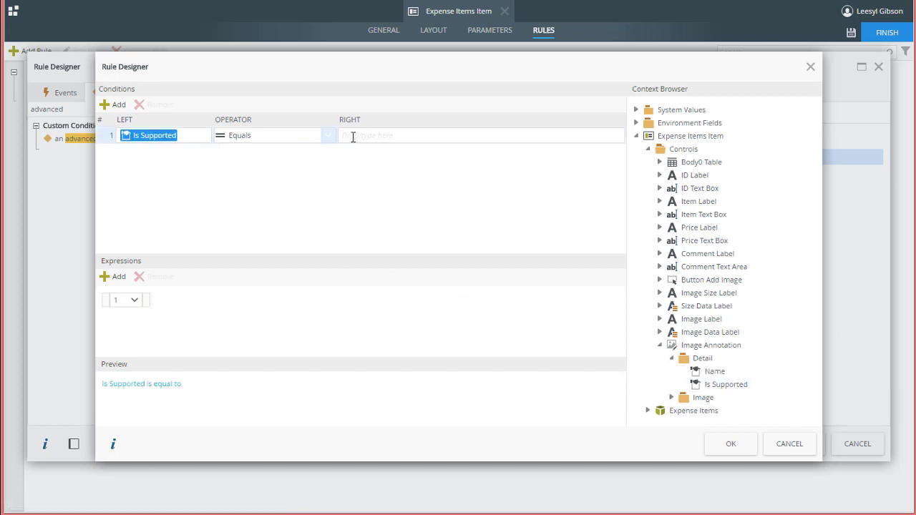
left_click(374, 136)
type("true")
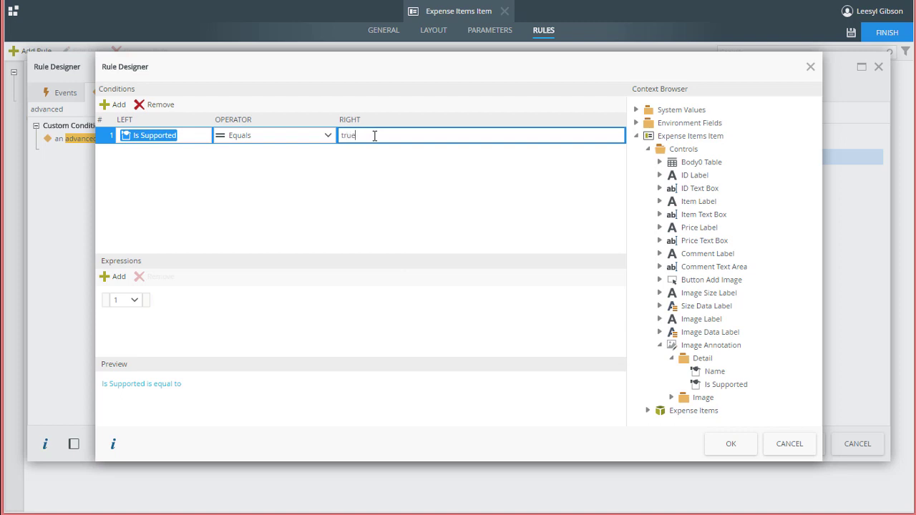
- Add an action executing Image Annotation's Take Picture method, then save the rule
left_click(731, 444)
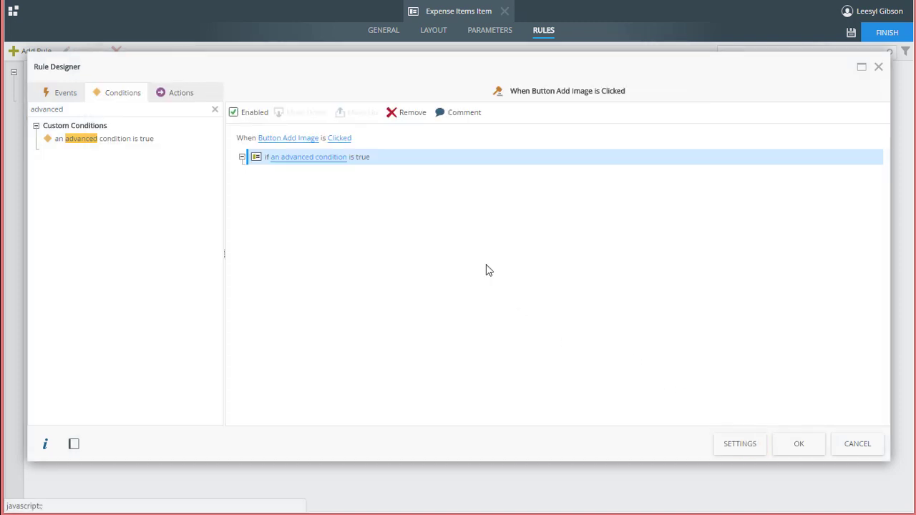
left_click(181, 98)
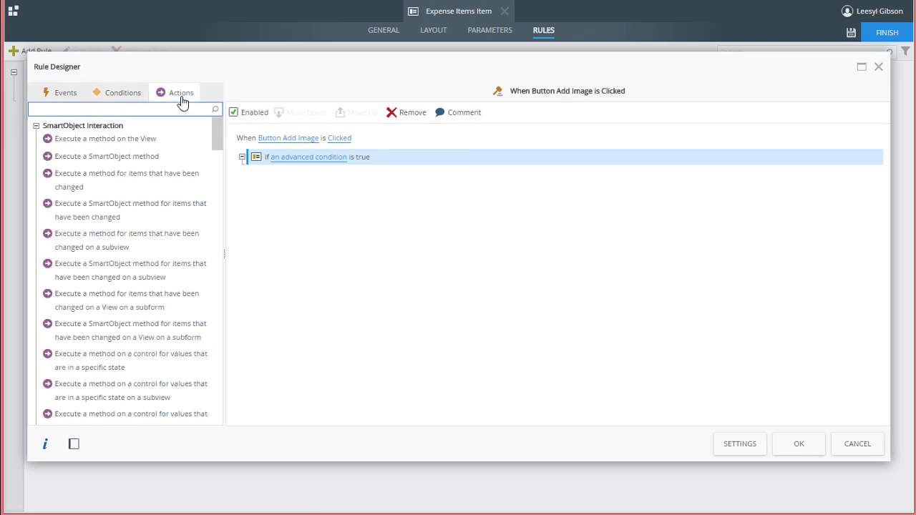
type("execute a control")
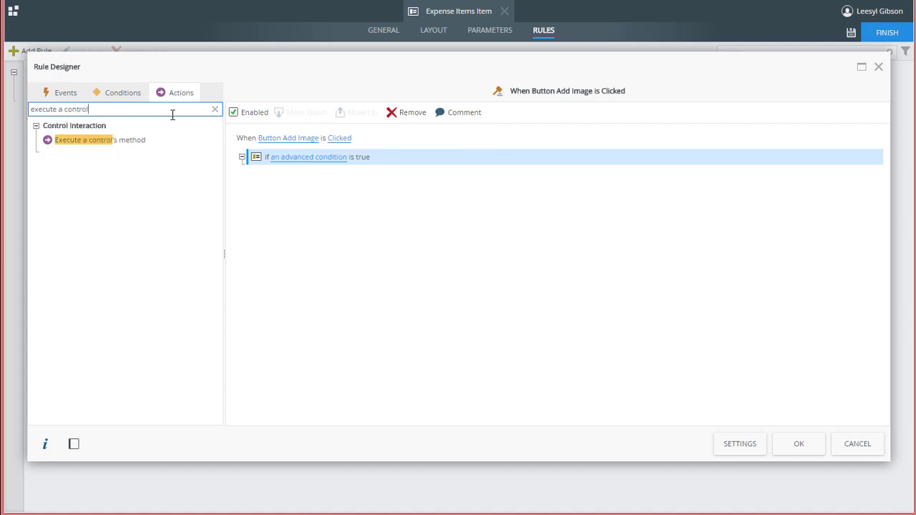
double_click(131, 141)
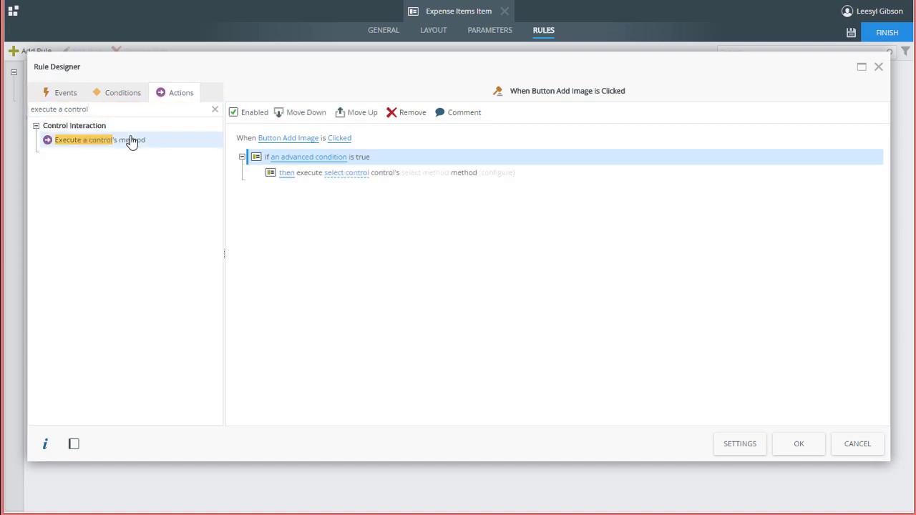
left_click(350, 175)
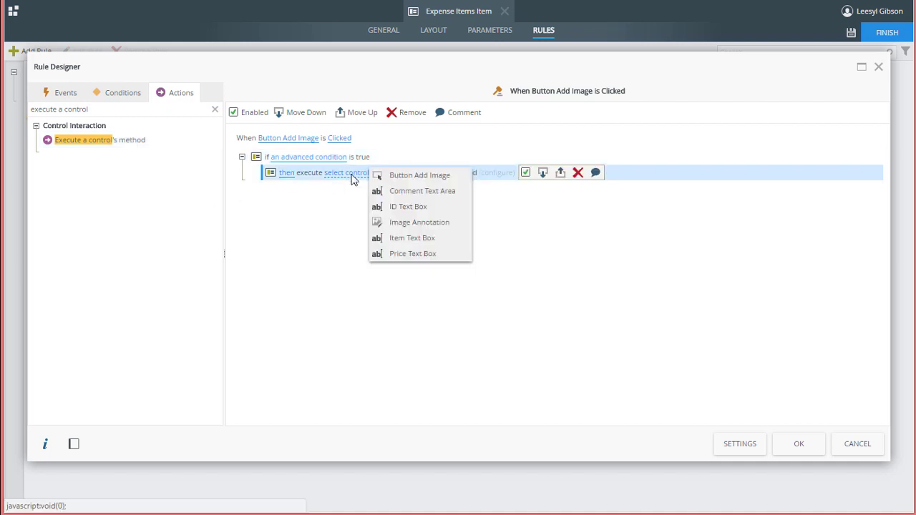
left_click(404, 221)
left_click(434, 177)
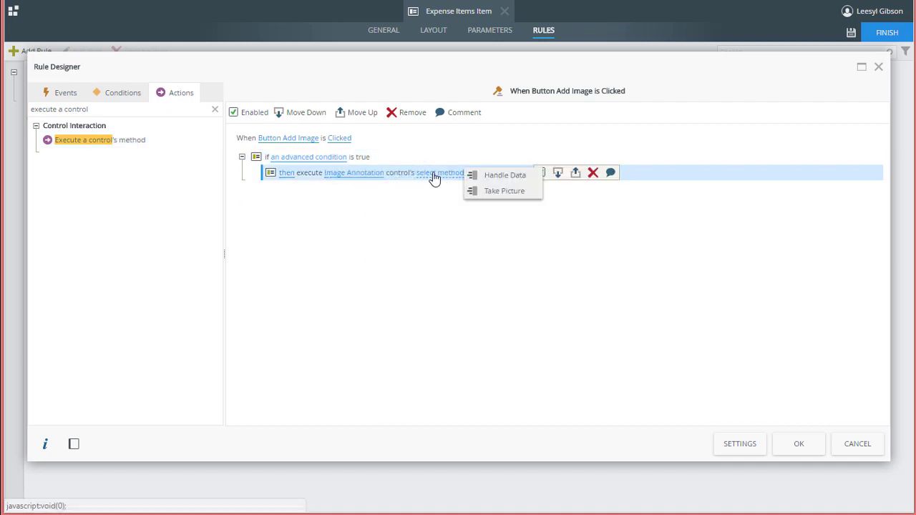
left_click(490, 195)
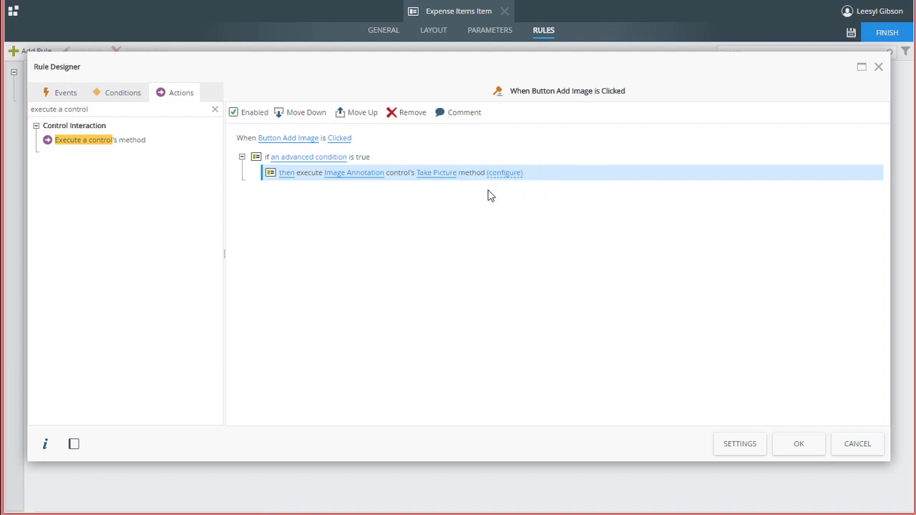
left_click(799, 445)
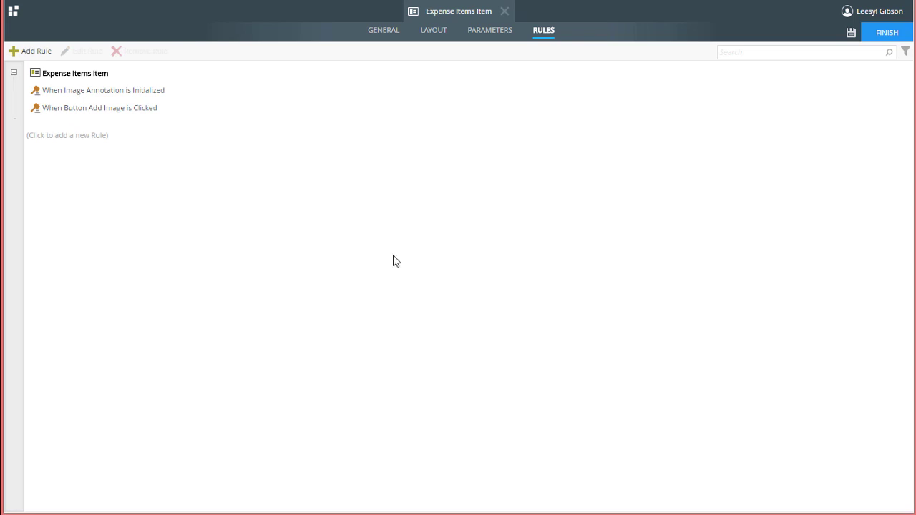
- Create a new rule triggered when Image Annotation is Changed
left_click(41, 55)
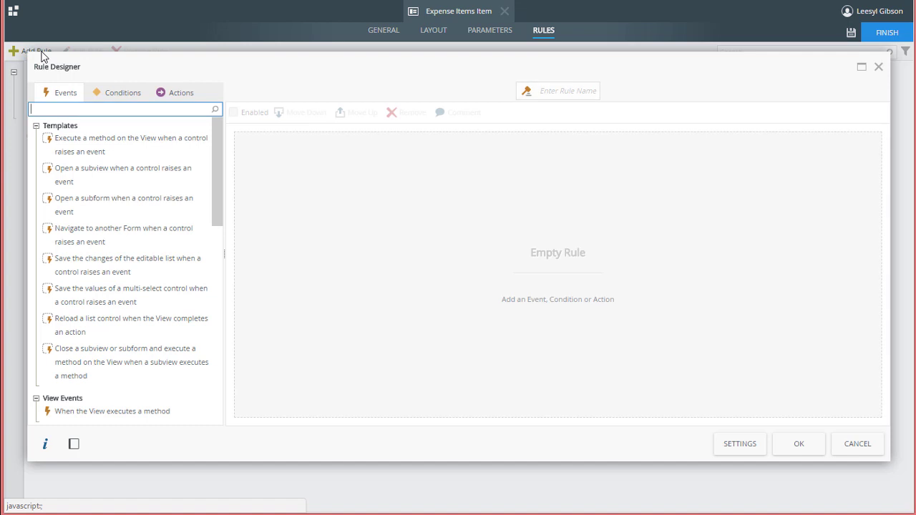
scroll(216, 179, "down", 1)
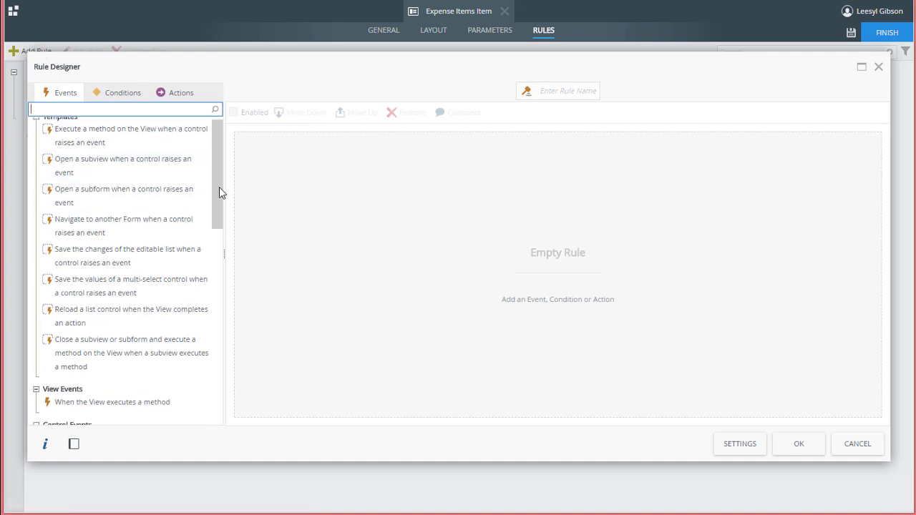
scroll(219, 192, "down", 3)
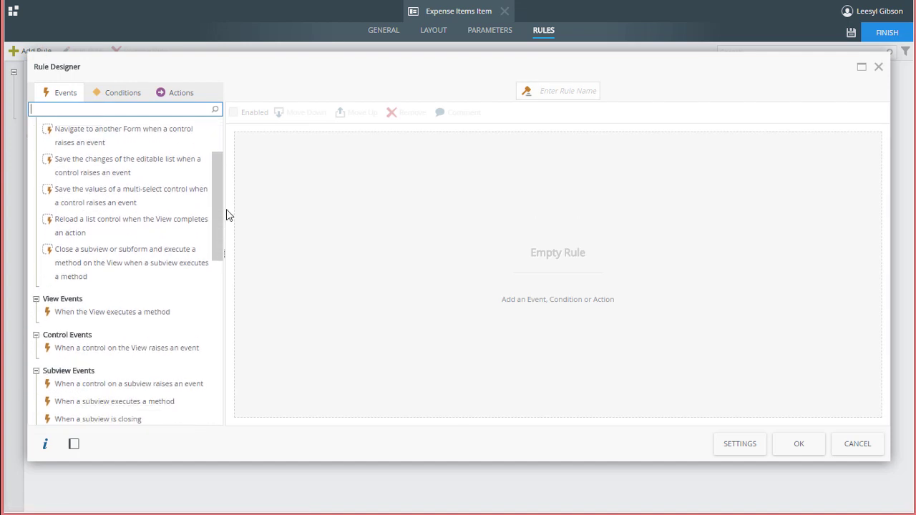
left_click(152, 352)
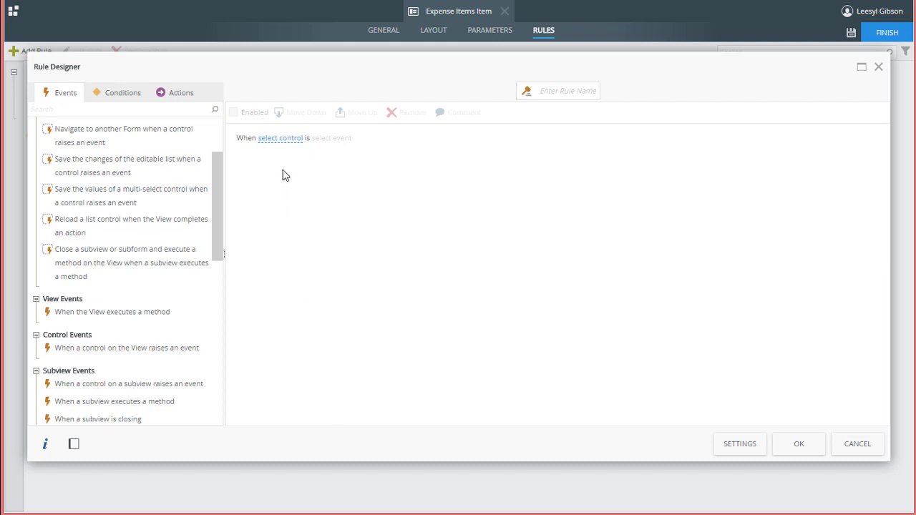
left_click(281, 141)
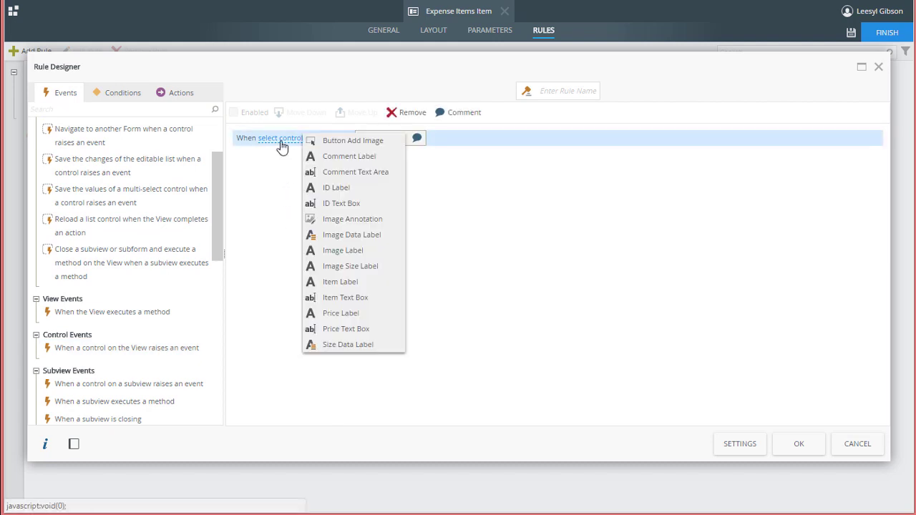
left_click(336, 221)
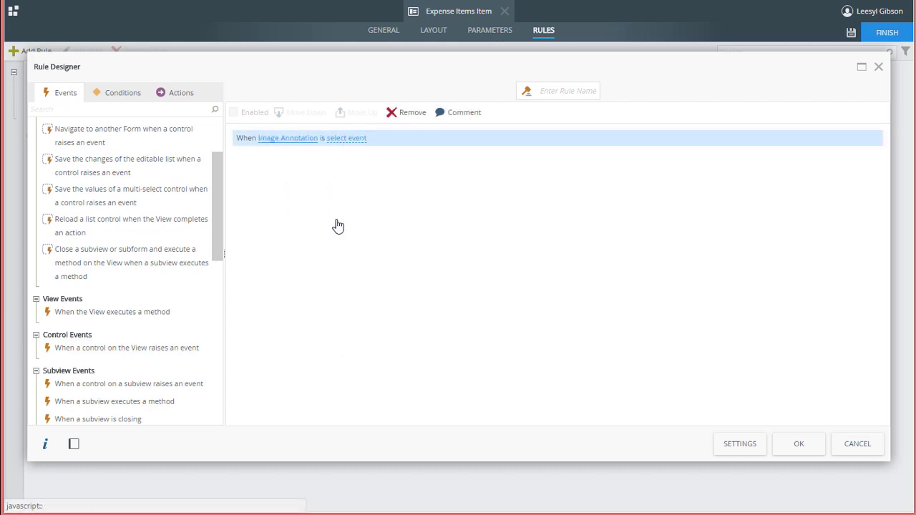
left_click(348, 140)
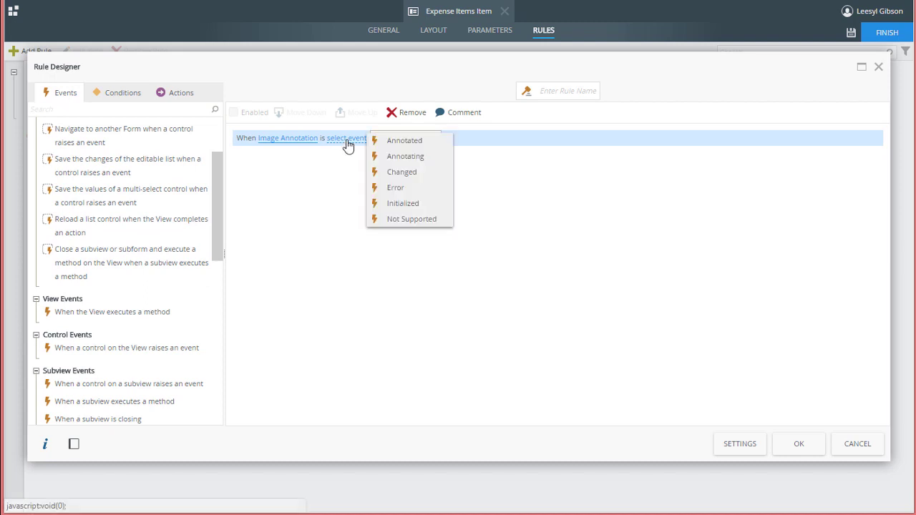
left_click(402, 175)
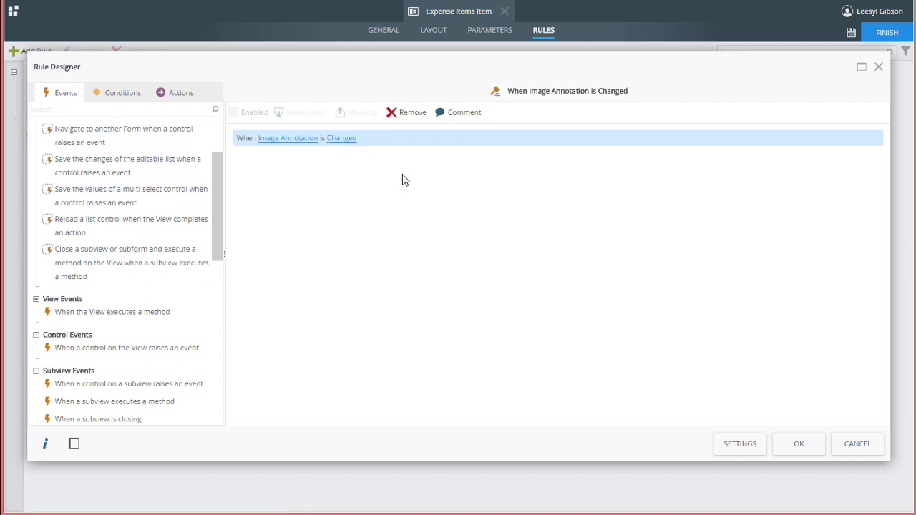
- Add two Set a control's properties actions to the rule
left_click(179, 101)
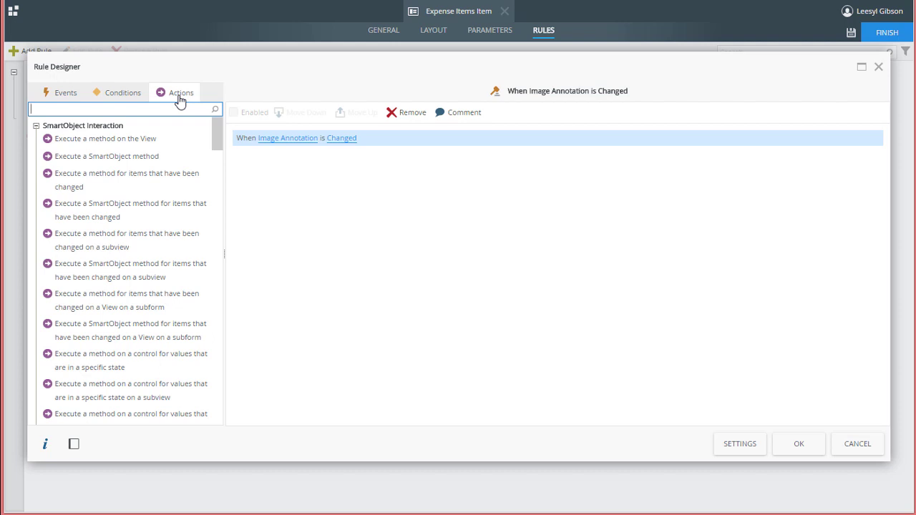
type("set a control")
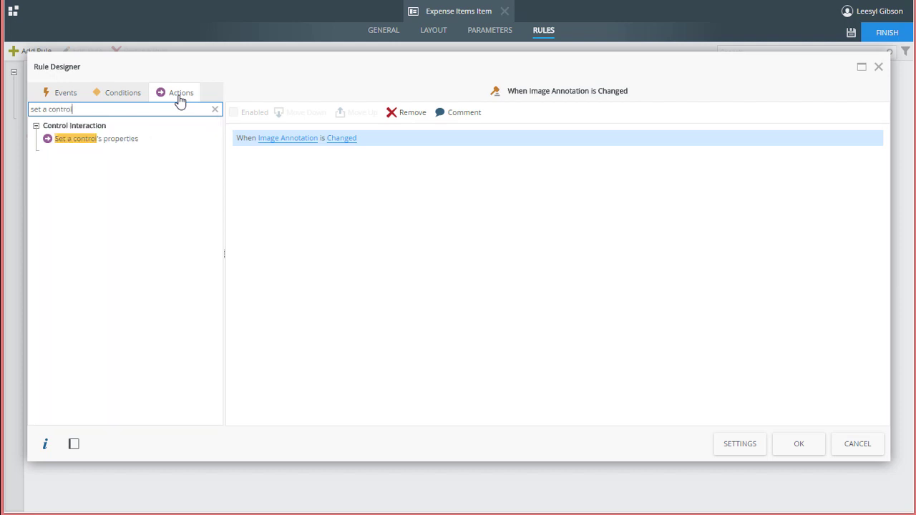
double_click(128, 144)
double_click(128, 144)
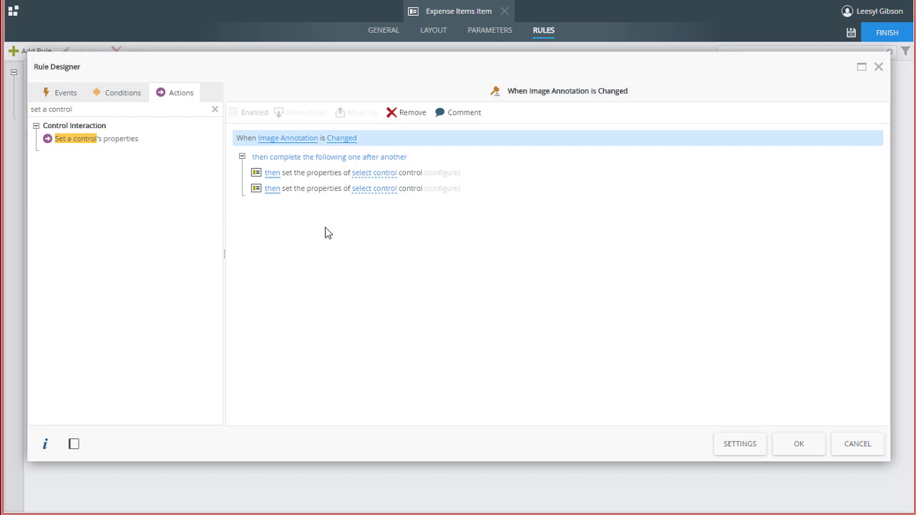
- Set the Size Data Label's Text to Image Annotation's image Size
left_click(366, 177)
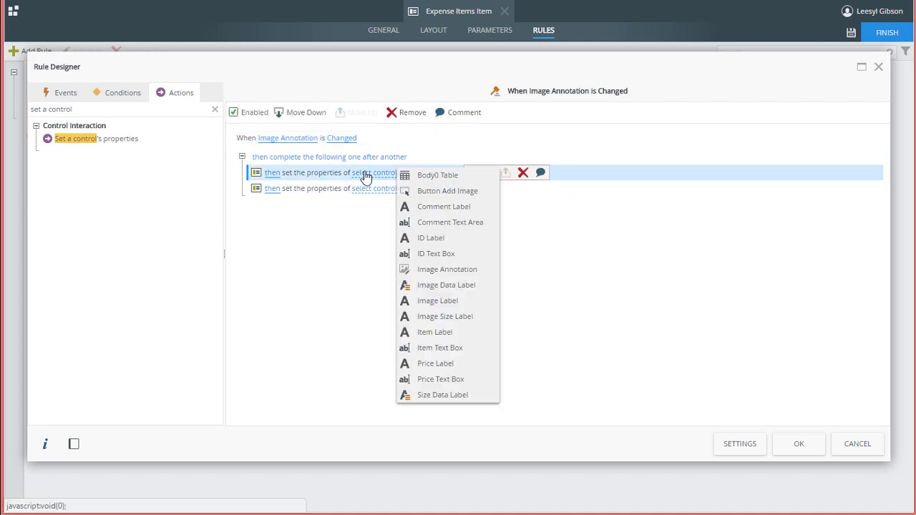
left_click(438, 395)
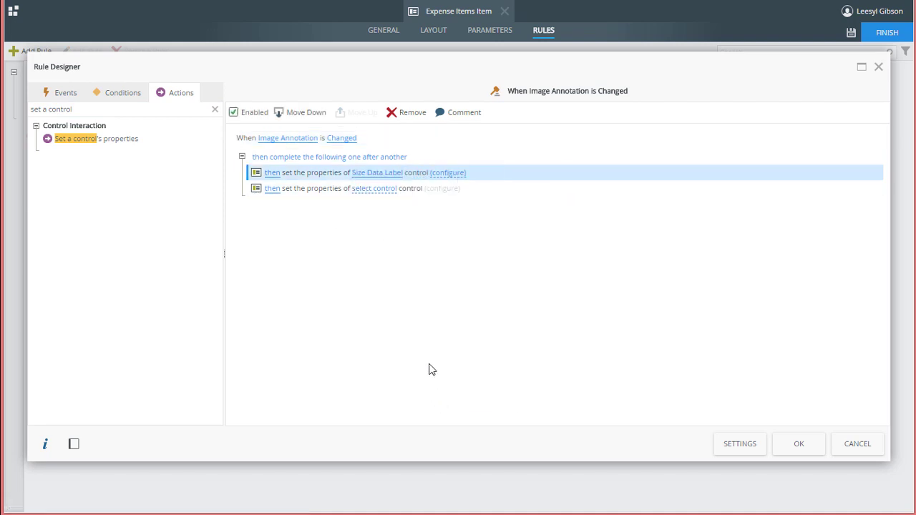
left_click(444, 174)
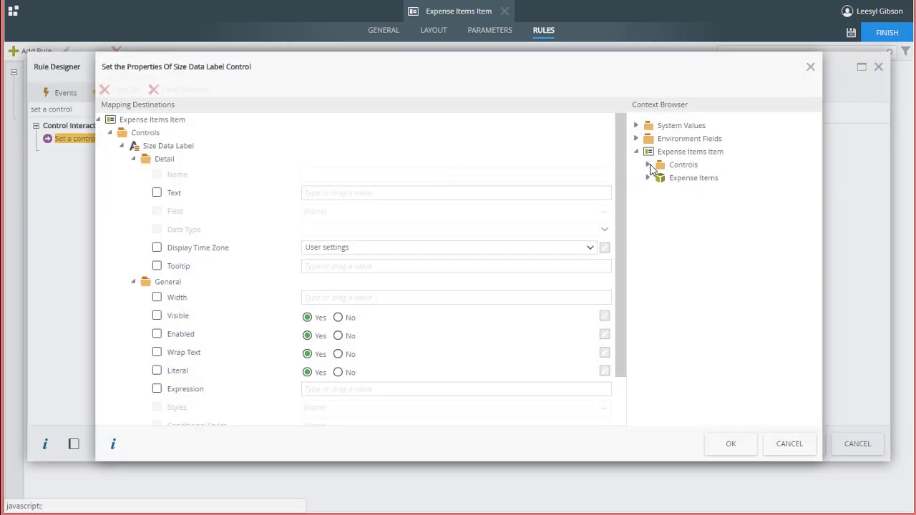
left_click(649, 165)
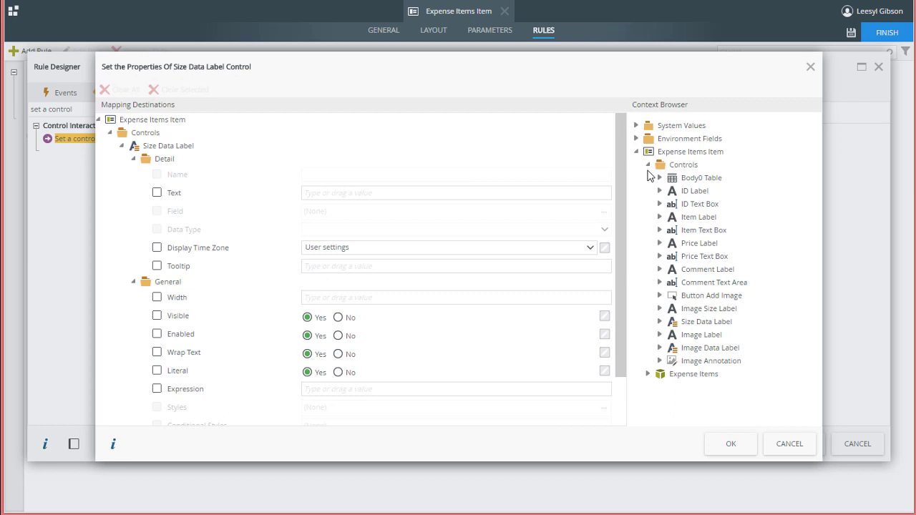
left_click(658, 361)
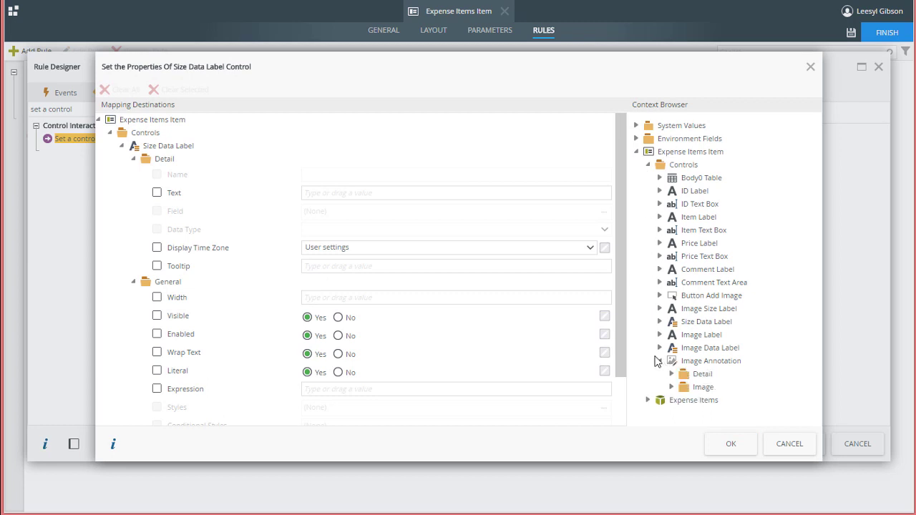
left_click(671, 388)
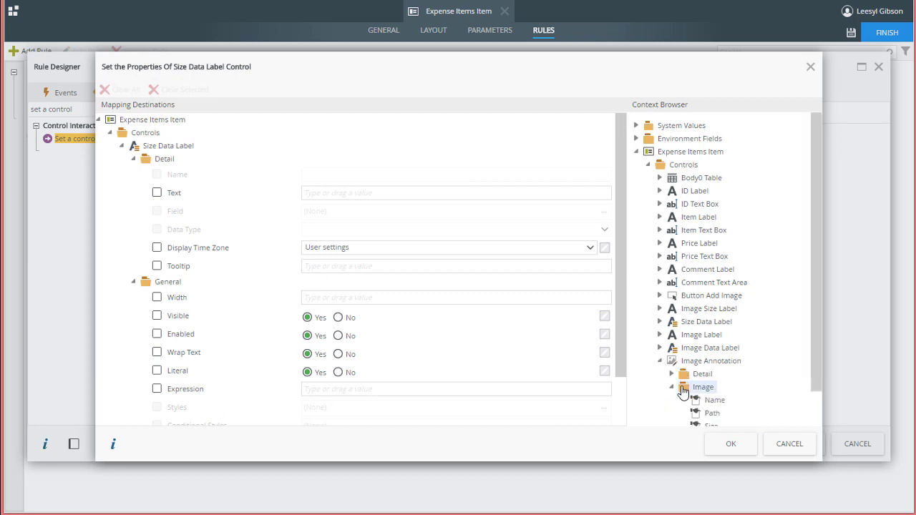
left_click_drag(711, 394, 343, 191)
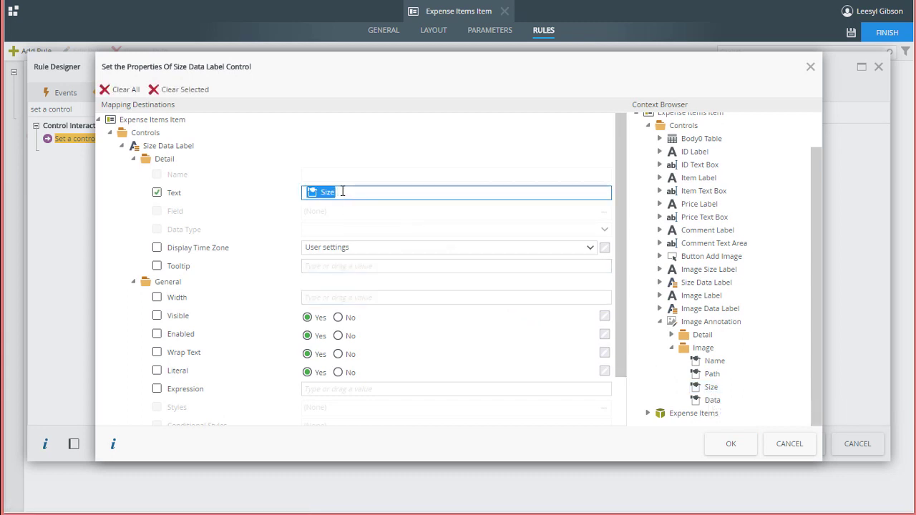
left_click(728, 444)
- Add a second action targeting Image Data Label and expose the Image Annotation's Data field
left_click(371, 190)
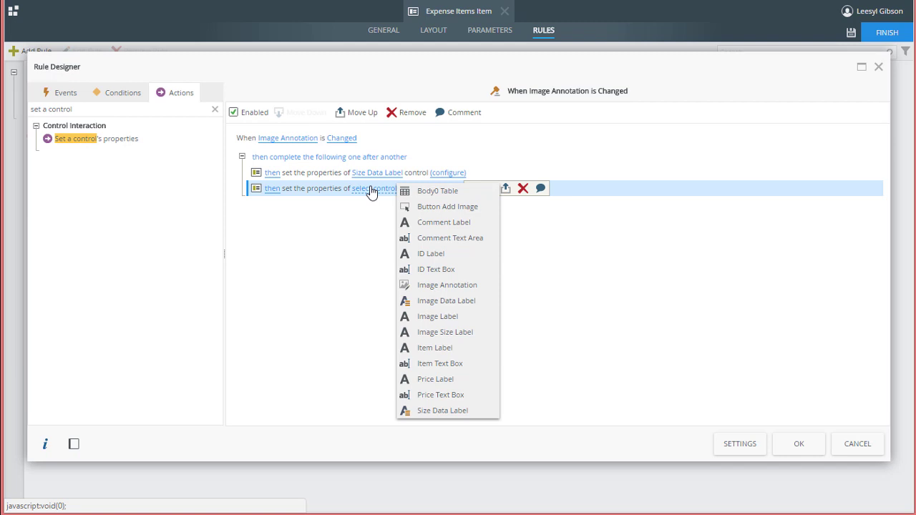
left_click(439, 301)
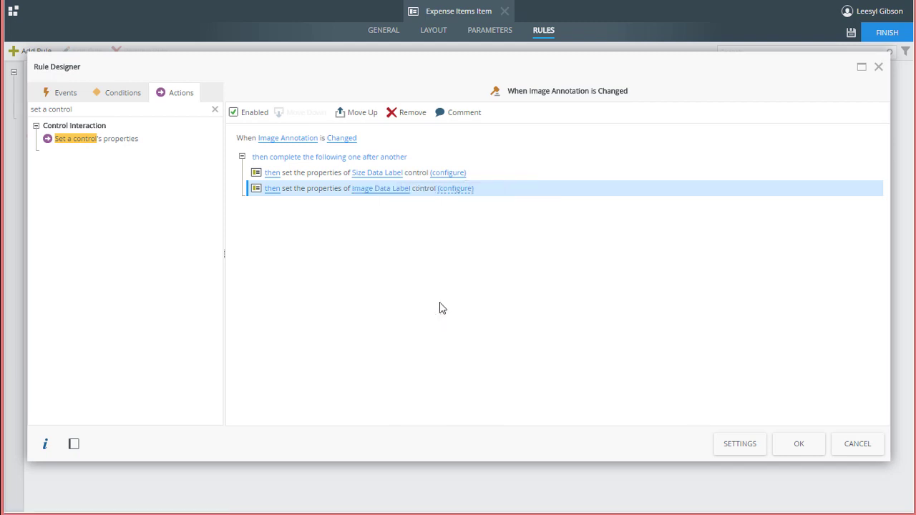
left_click(453, 189)
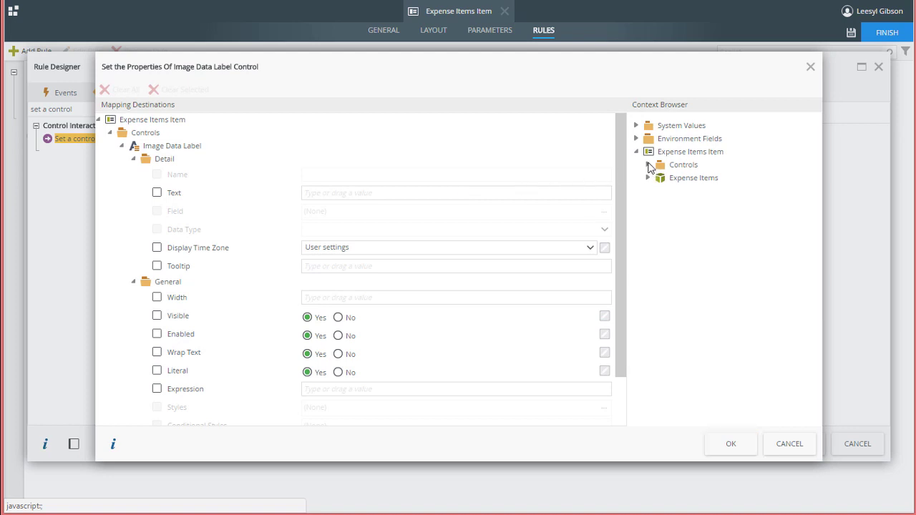
left_click(648, 165)
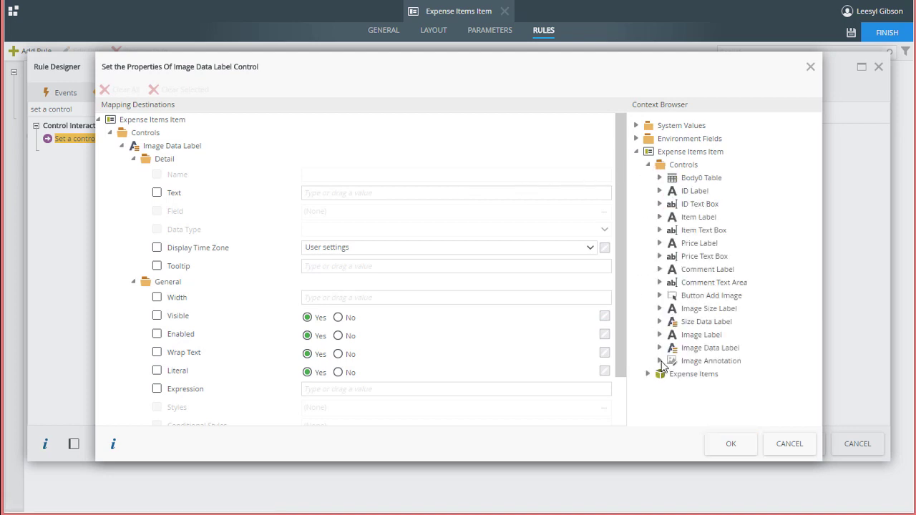
left_click(661, 362)
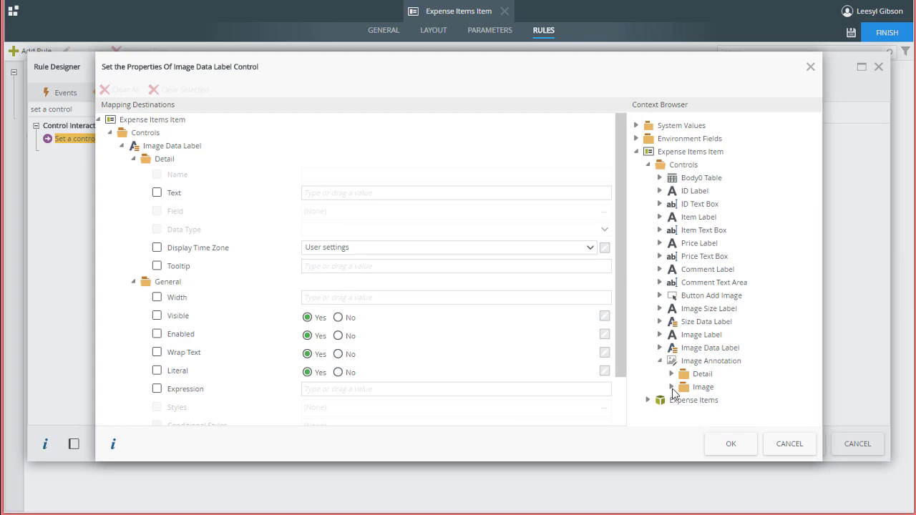
left_click(671, 388)
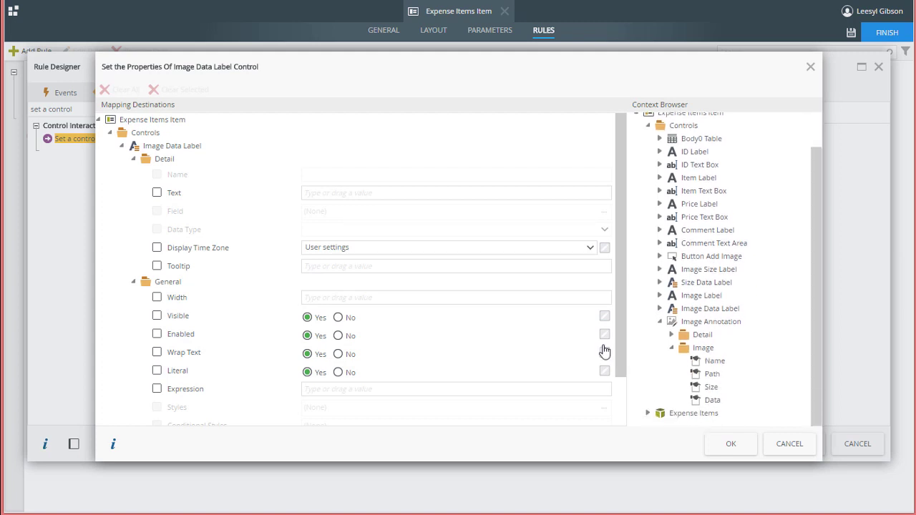
- Set the label's Text to a 200×200 img tag with the image Data as src, and save the rule
left_click(329, 194)
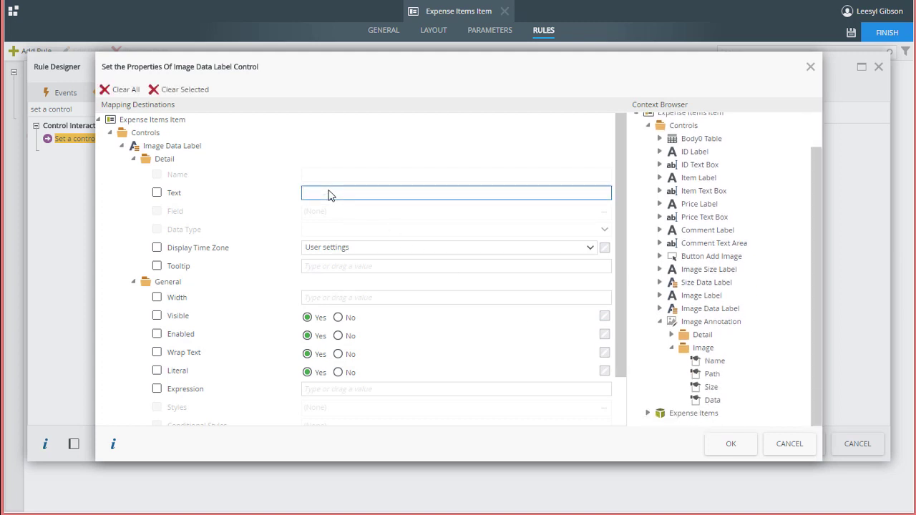
type("<img src=\"data:image/jpg;base64,\" width=\"200\" height=\"200\"/>")
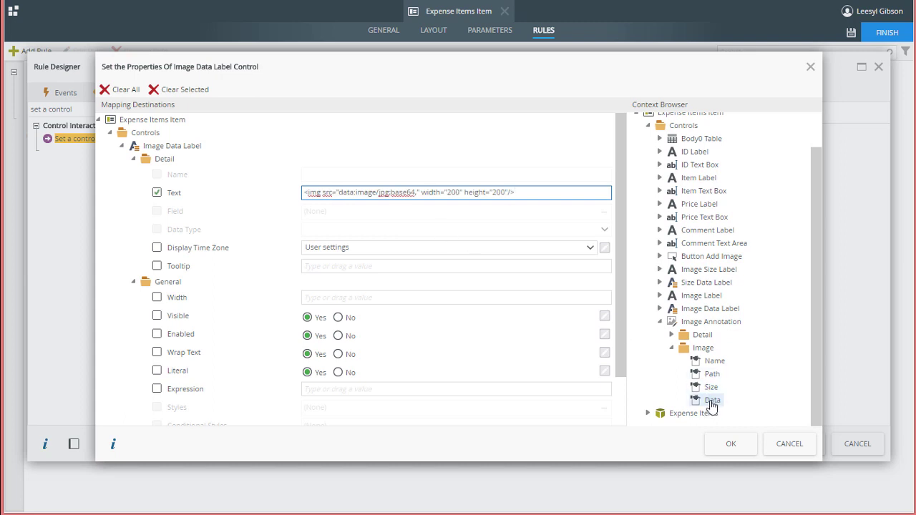
left_click_drag(713, 405, 419, 195)
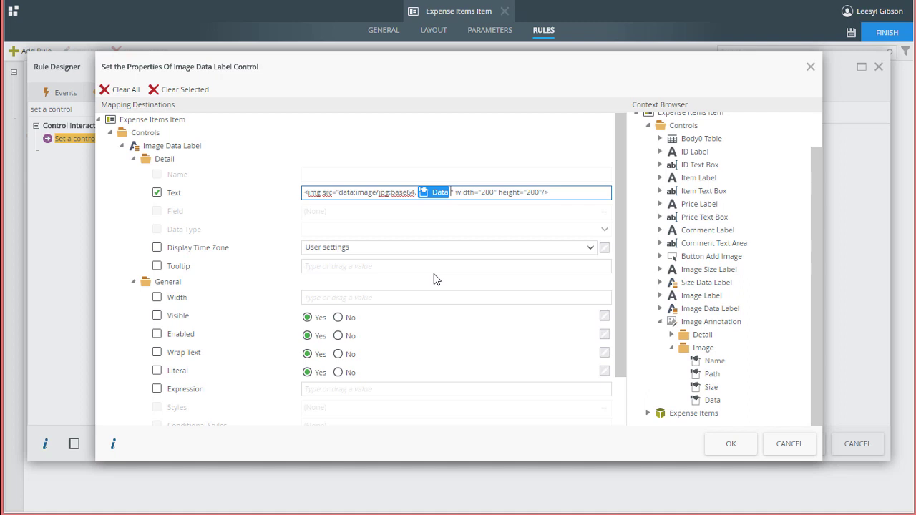
left_click(730, 444)
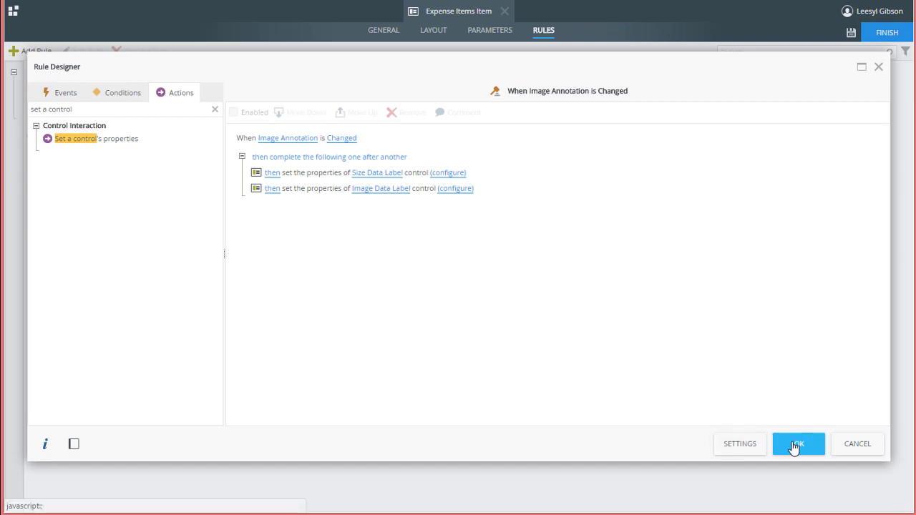
left_click(796, 444)
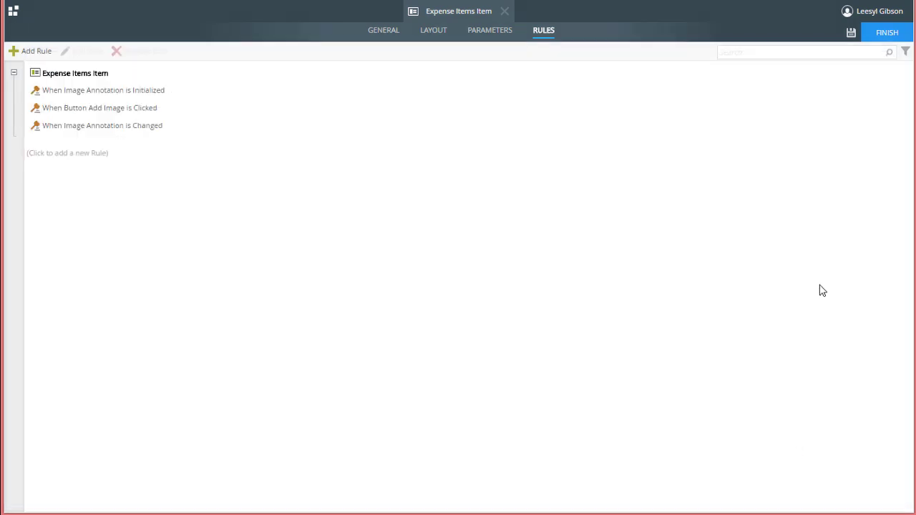
- Finish and check in the Expense Items Item view, then check out the Expense Items form
left_click(886, 33)
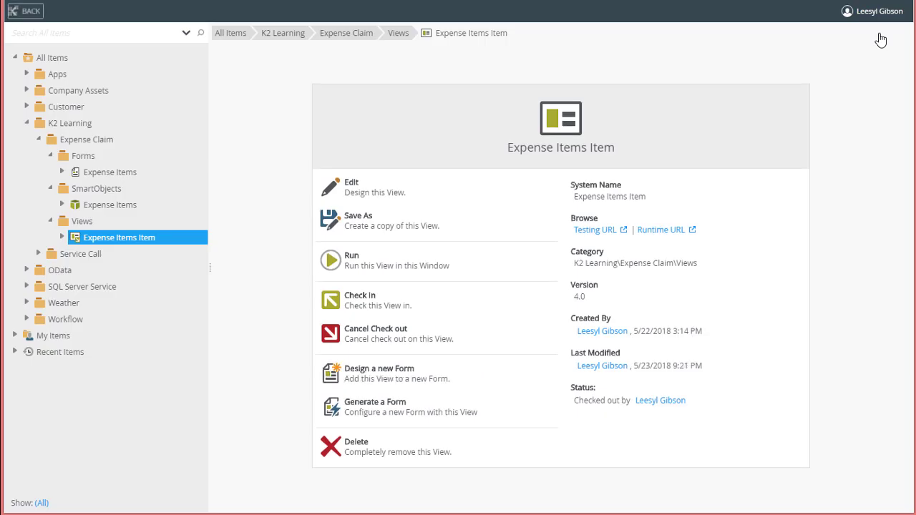
left_click(390, 307)
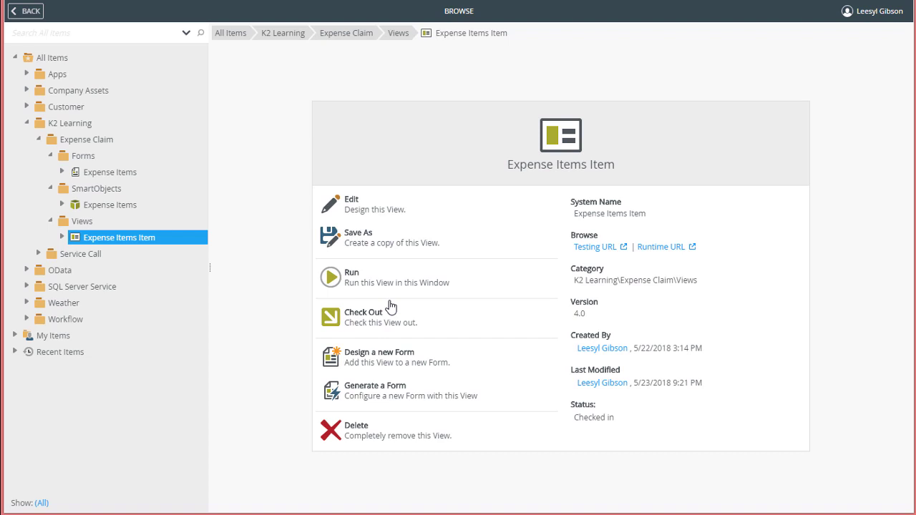
left_click(114, 172)
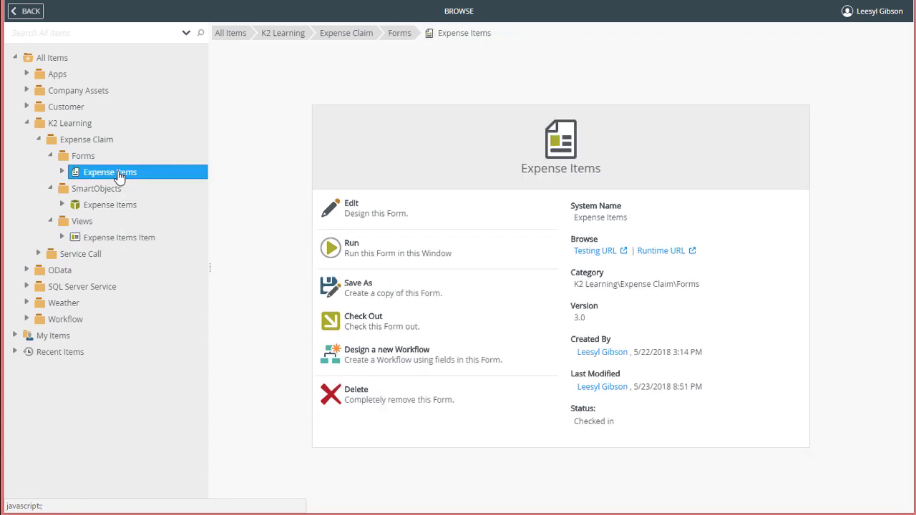
left_click(337, 322)
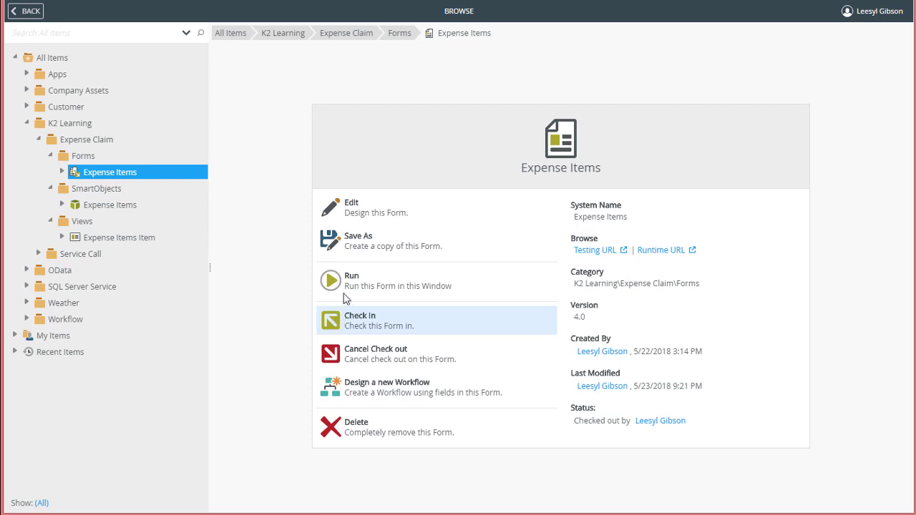
- Tick Application Form in the Expense Items form's Advanced properties and finish the form
left_click(362, 207)
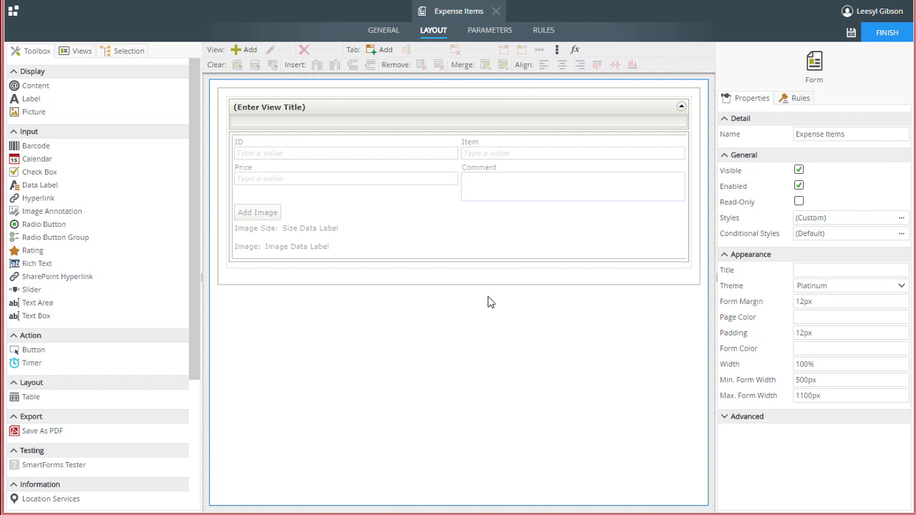
left_click(726, 419)
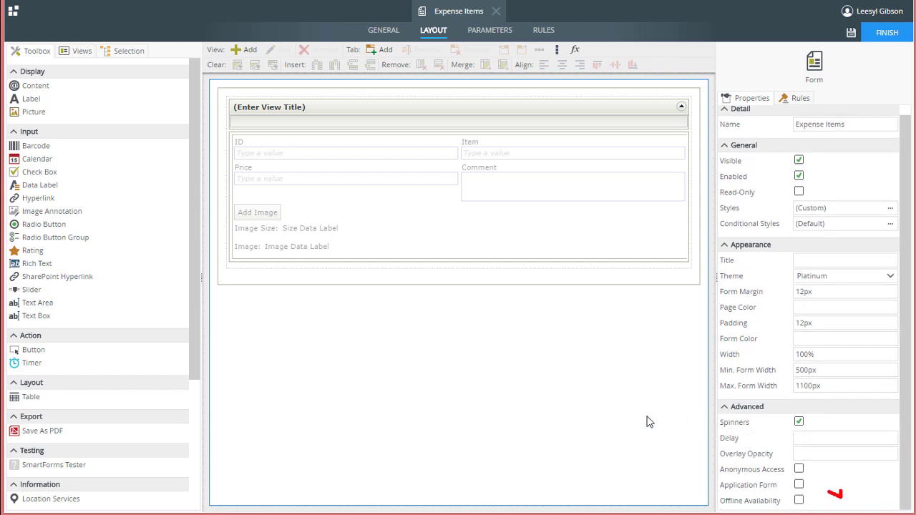
left_click(799, 486)
left_click(882, 36)
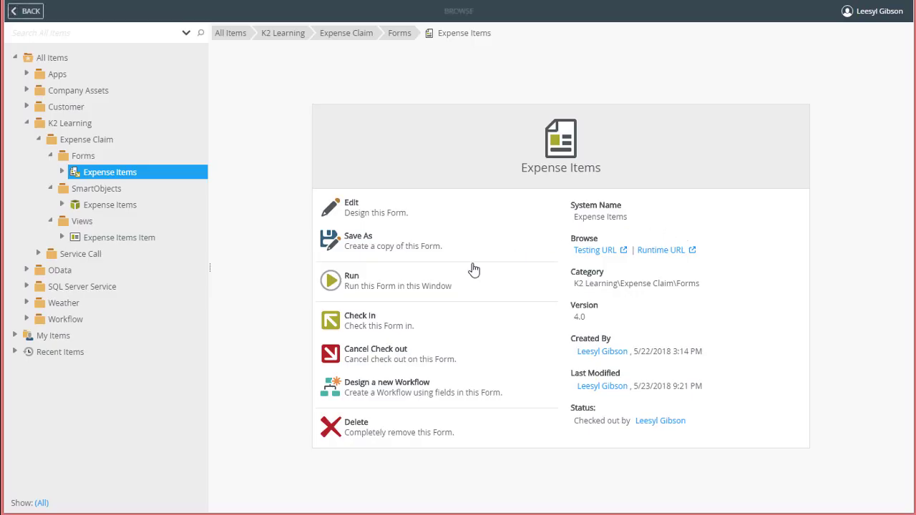
- Check in the Expense Items form from its details page
left_click(358, 324)
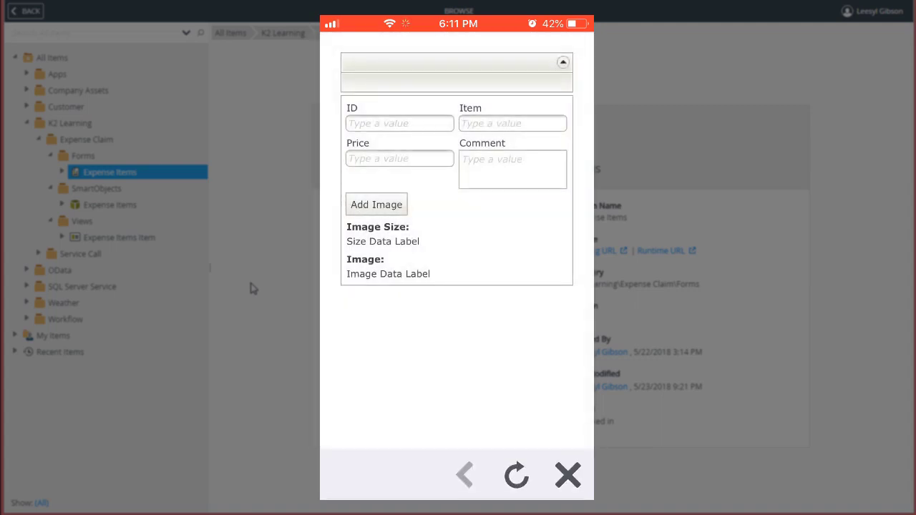
- Enter Item 'Lunch' and Price 7.44 on the mobile form, then add a receipt image
left_click(513, 123)
type("Lunch")
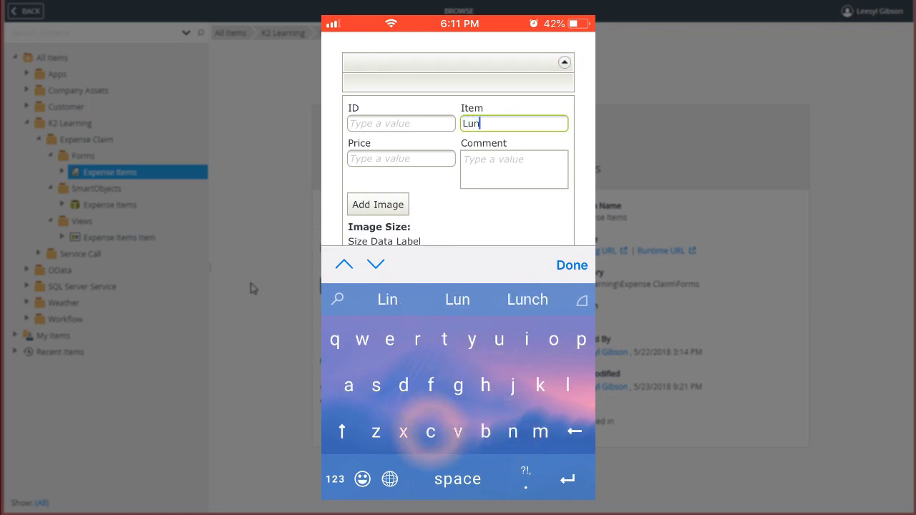
left_click(400, 158)
left_click(335, 478)
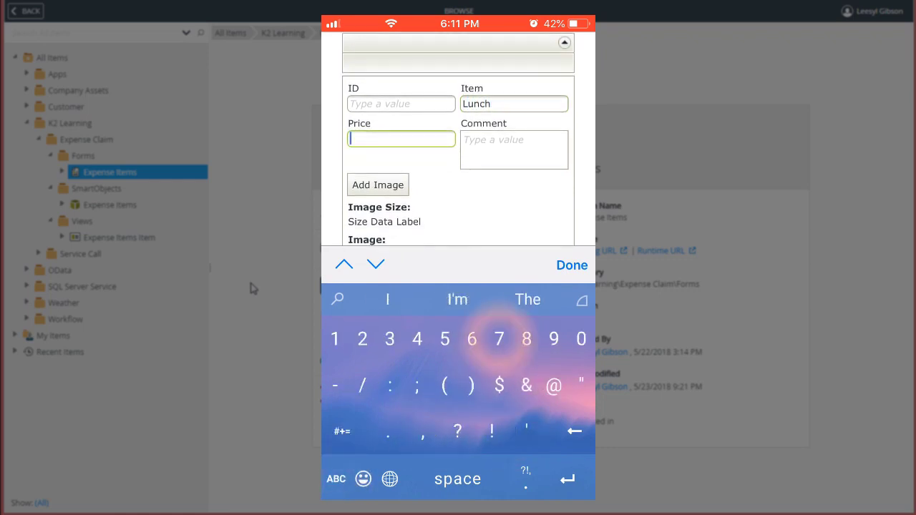
type("7.44")
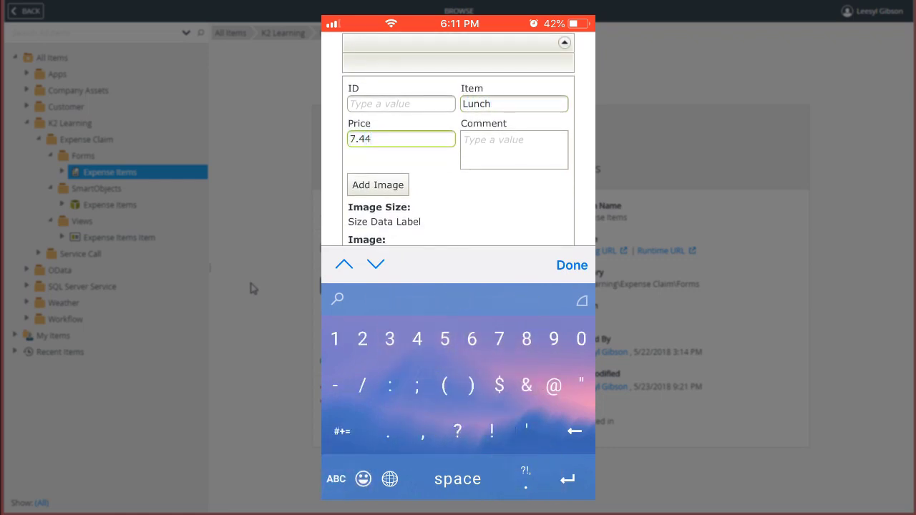
left_click(571, 265)
left_click(378, 205)
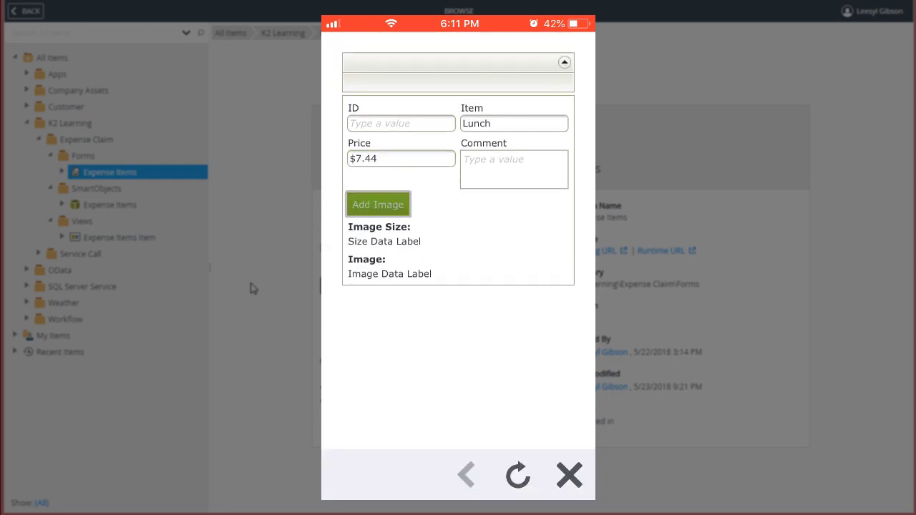